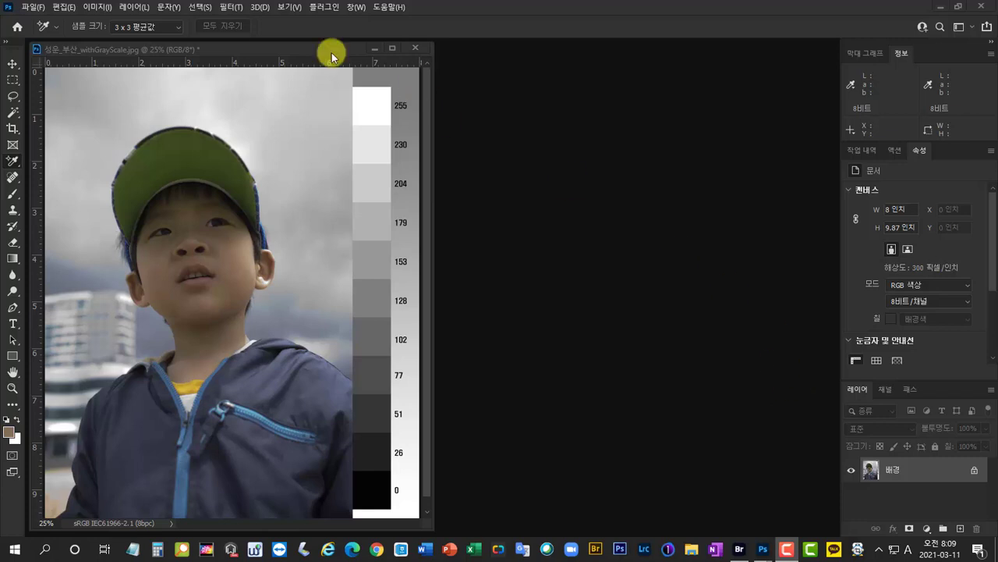
Step: Duplicate the grayscale-chart photo under the default copy name and place the copy beside the original
click(274, 49)
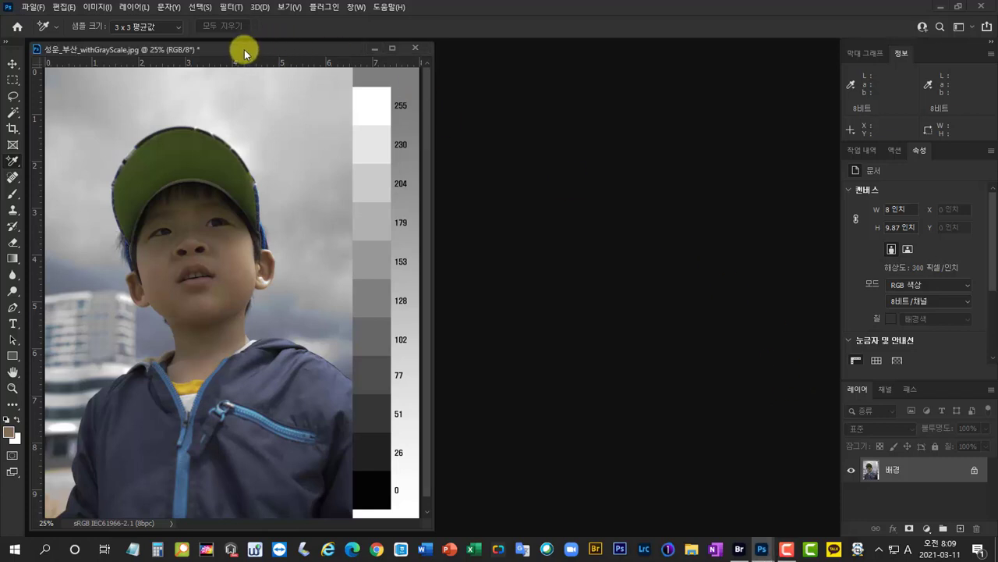
drag(245, 49, 242, 48)
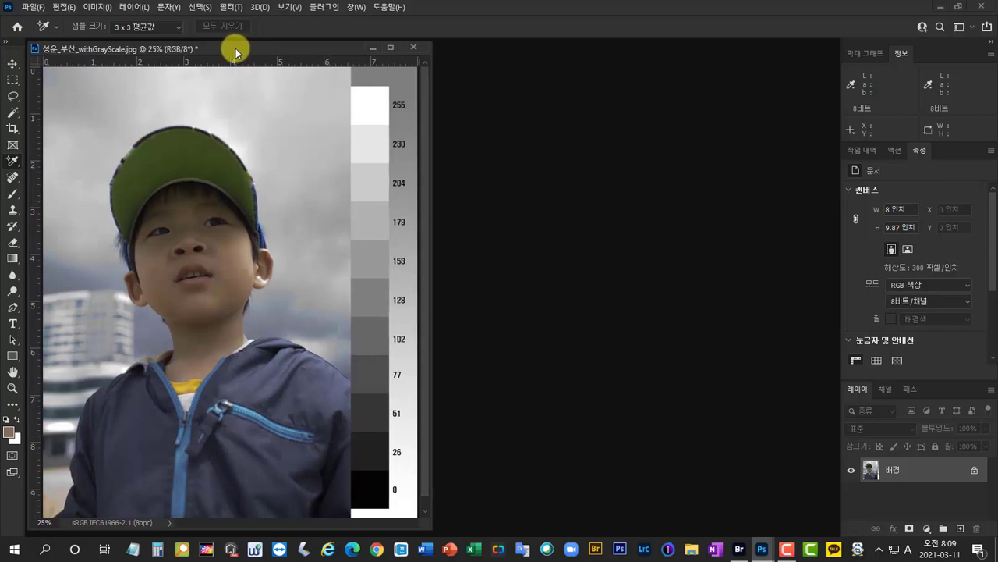
right_click(236, 51)
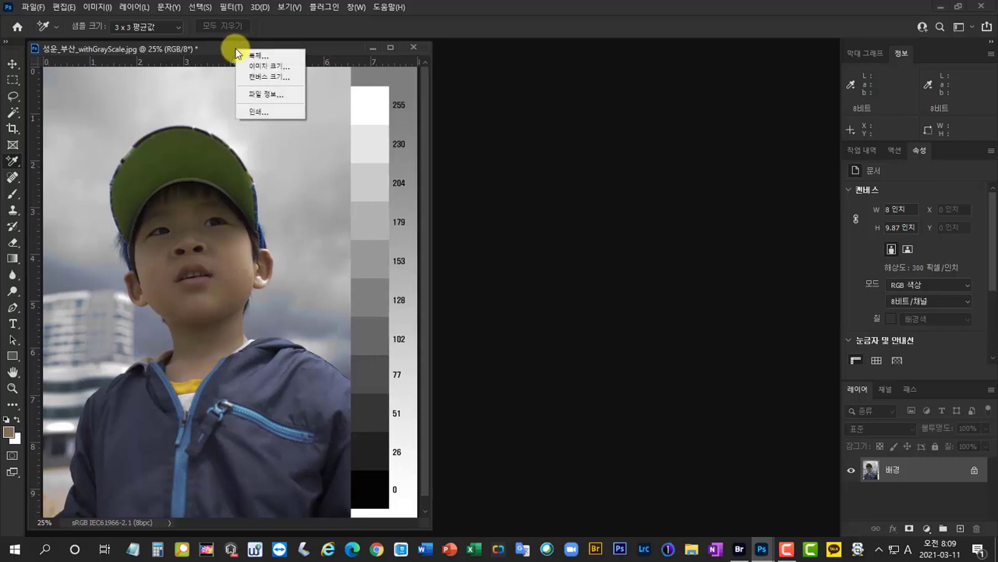
click(290, 55)
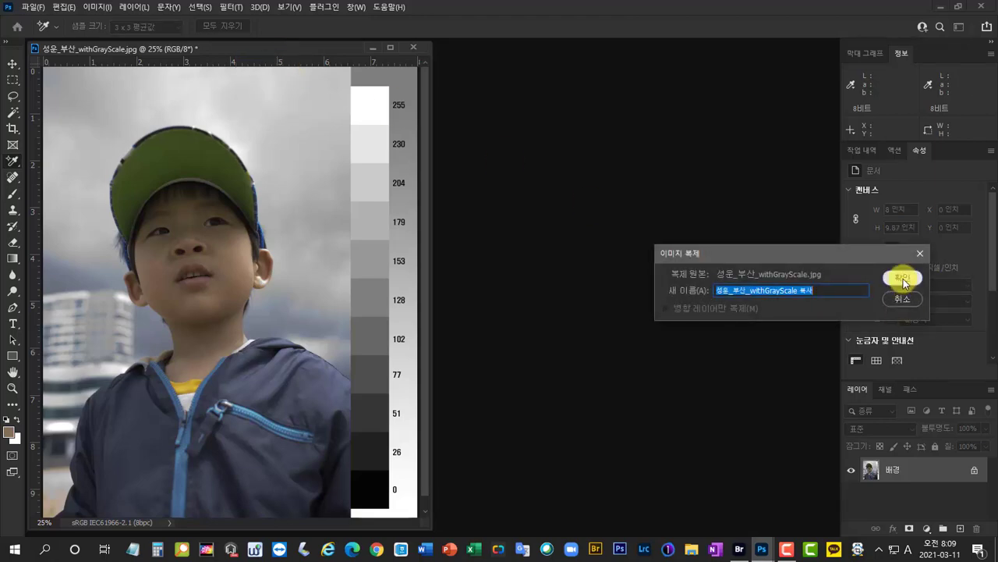
click(903, 279)
drag(746, 49, 741, 49)
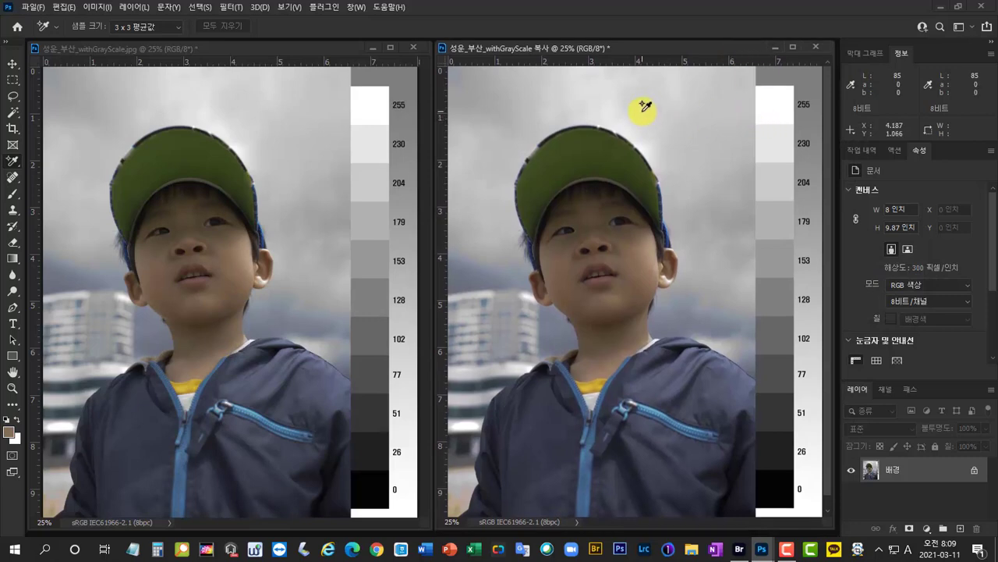
Step: Place color sampler points on the 230, 128 and 26 gray patches of the original image
click(305, 50)
right_click(12, 160)
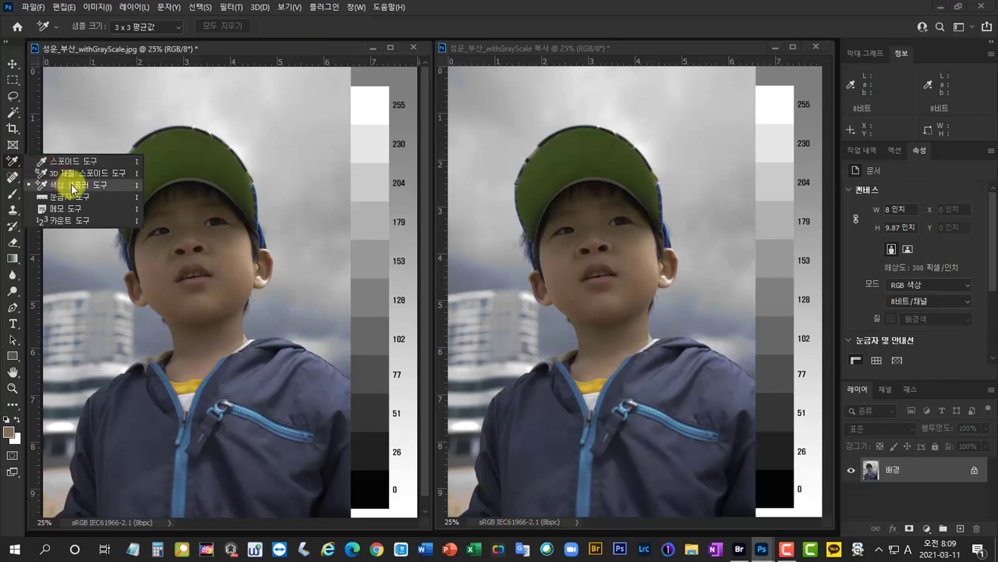
click(120, 190)
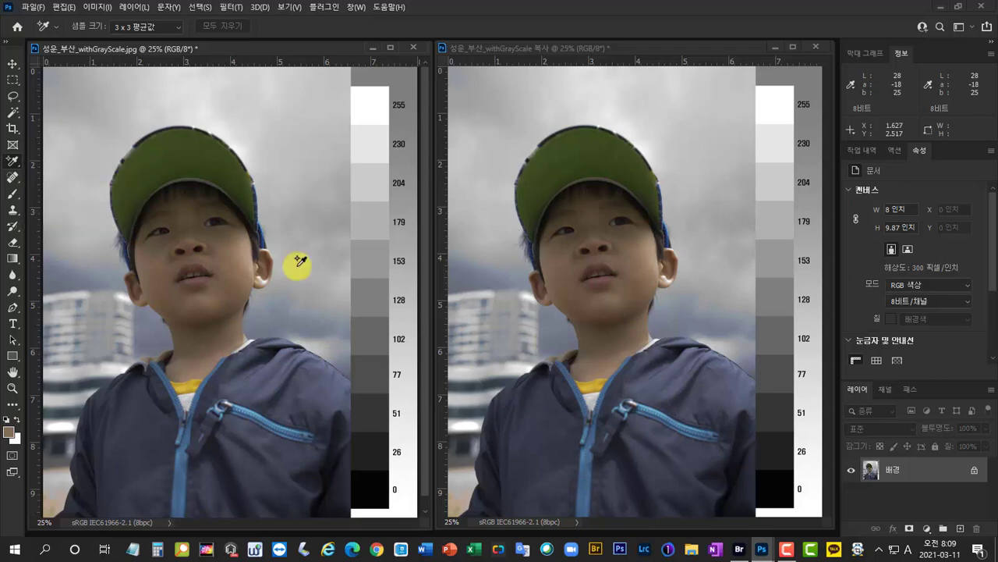
click(373, 143)
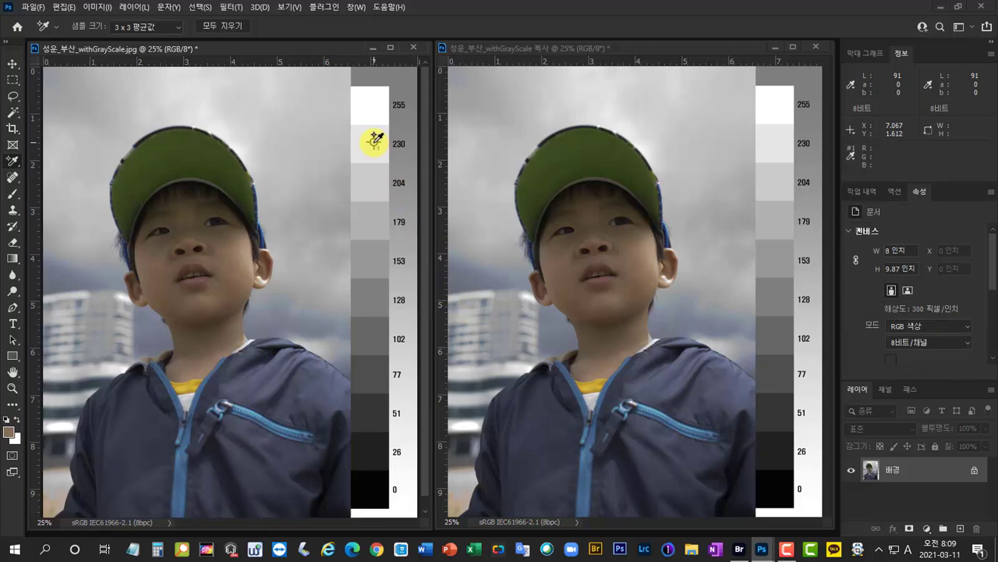
click(373, 299)
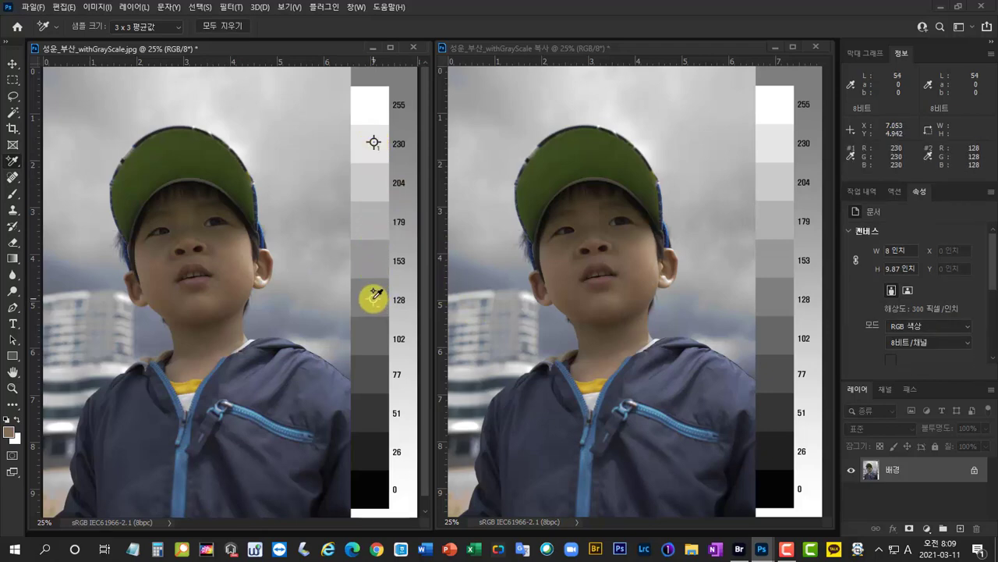
click(377, 451)
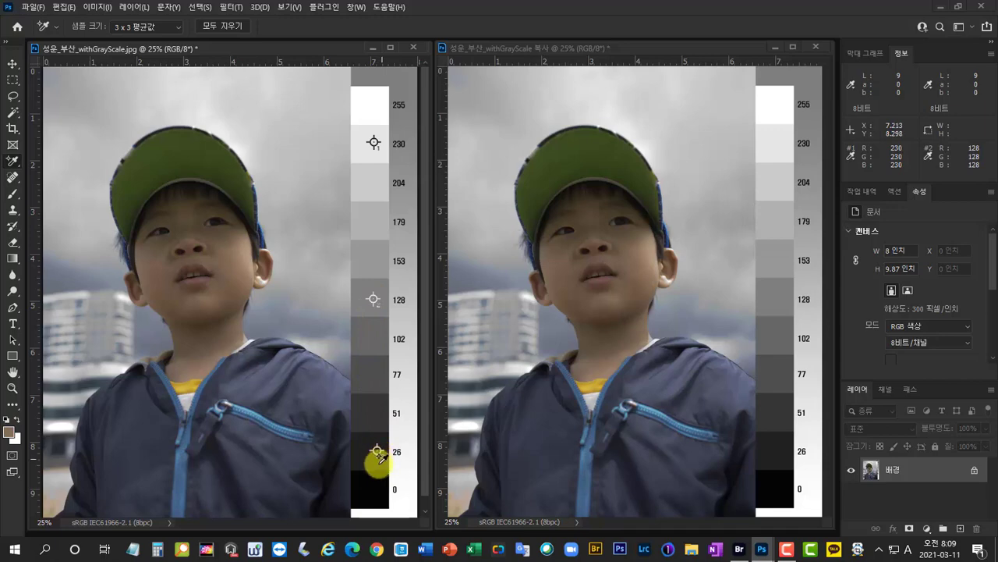
Step: Place color sampler points on the 230, 128 and 26 gray patches of the duplicated image
click(737, 45)
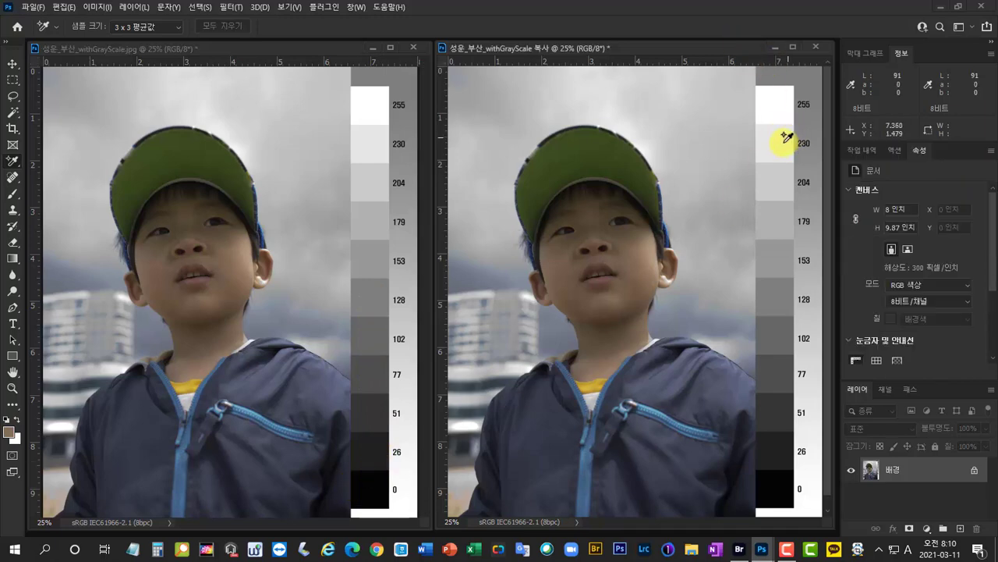
click(781, 143)
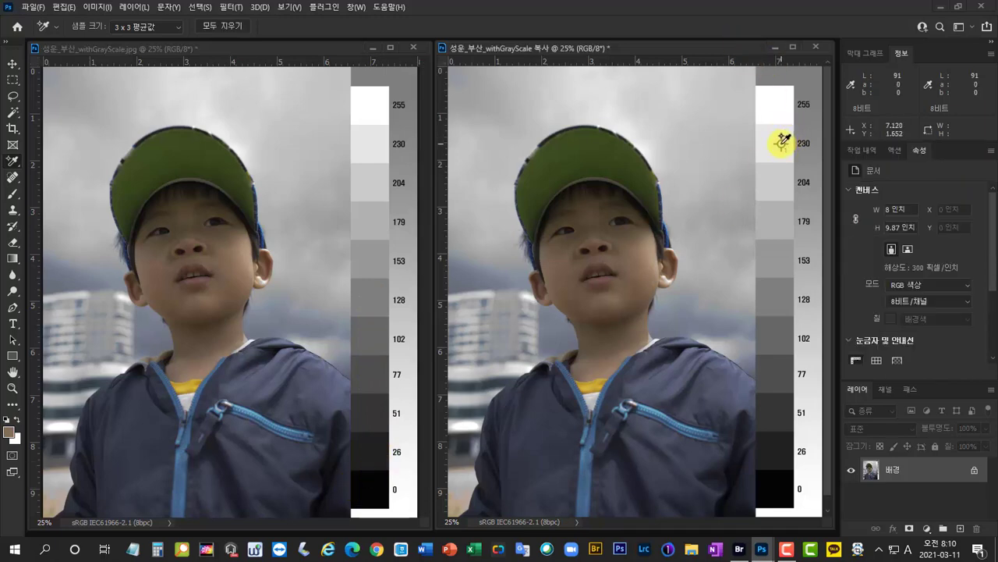
click(779, 295)
click(778, 449)
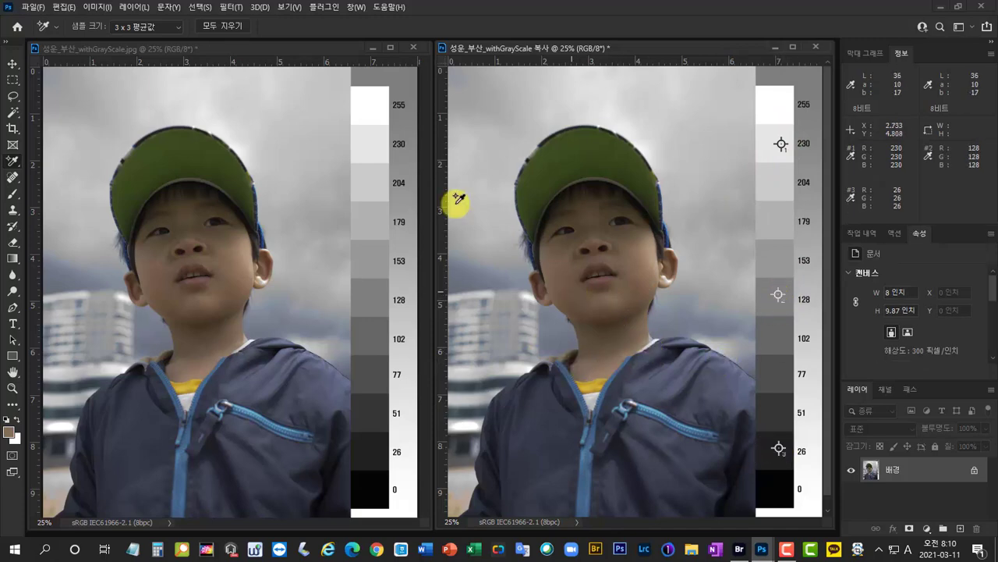
Step: Add a Levels adjustment layer to the original image and set the midtone to 1.66, with the sampler readouts shown
click(318, 44)
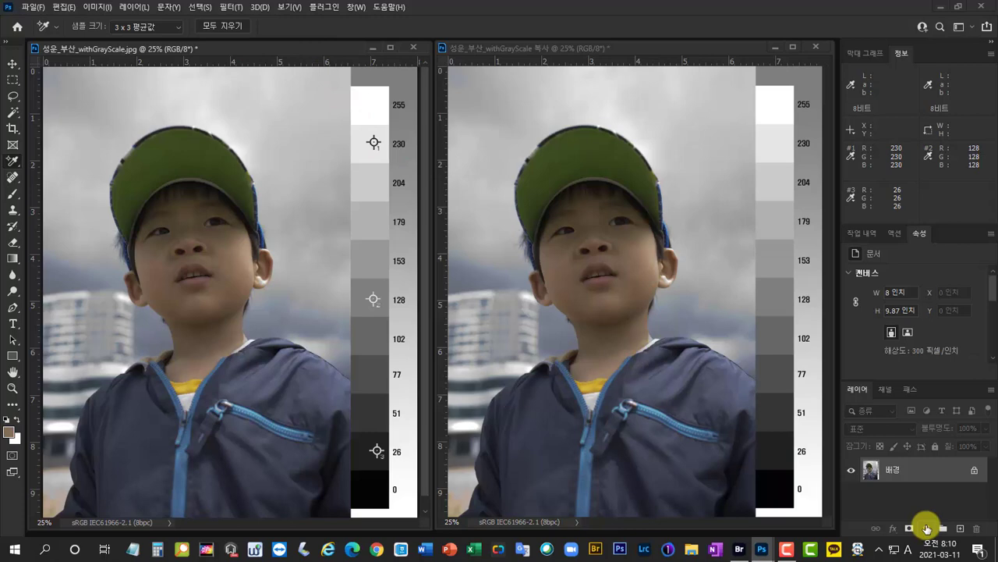
click(927, 529)
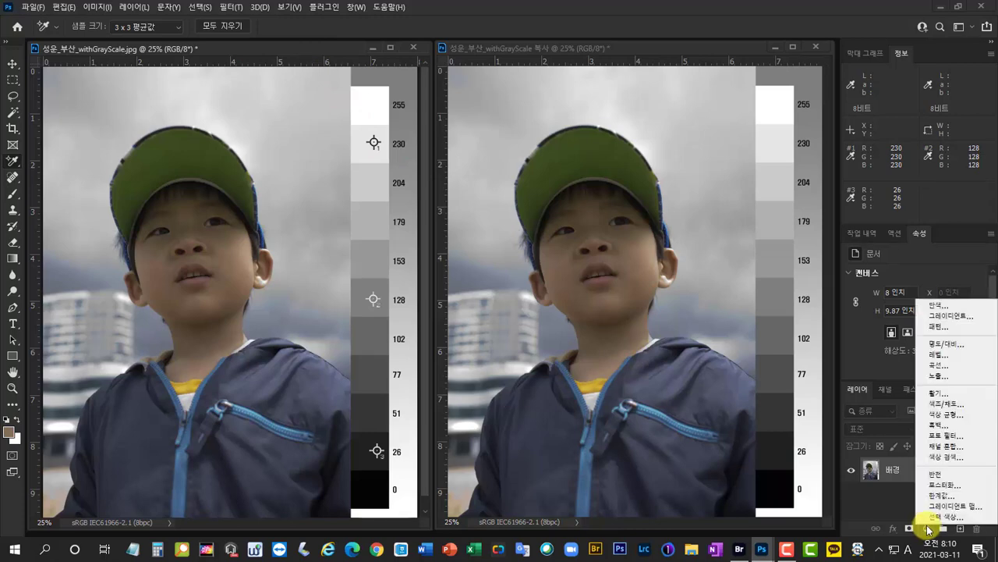
click(954, 355)
drag(925, 207, 913, 209)
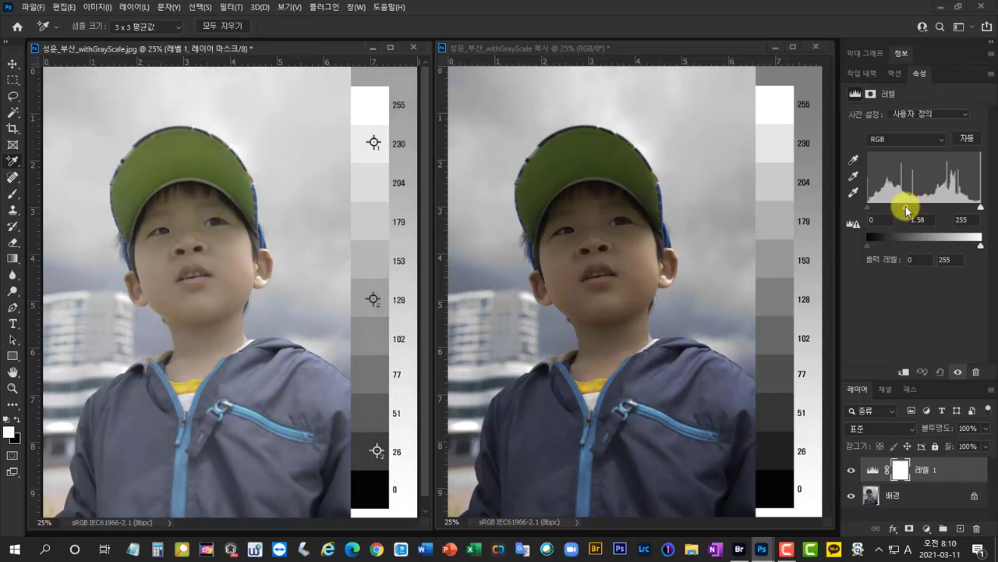
click(901, 52)
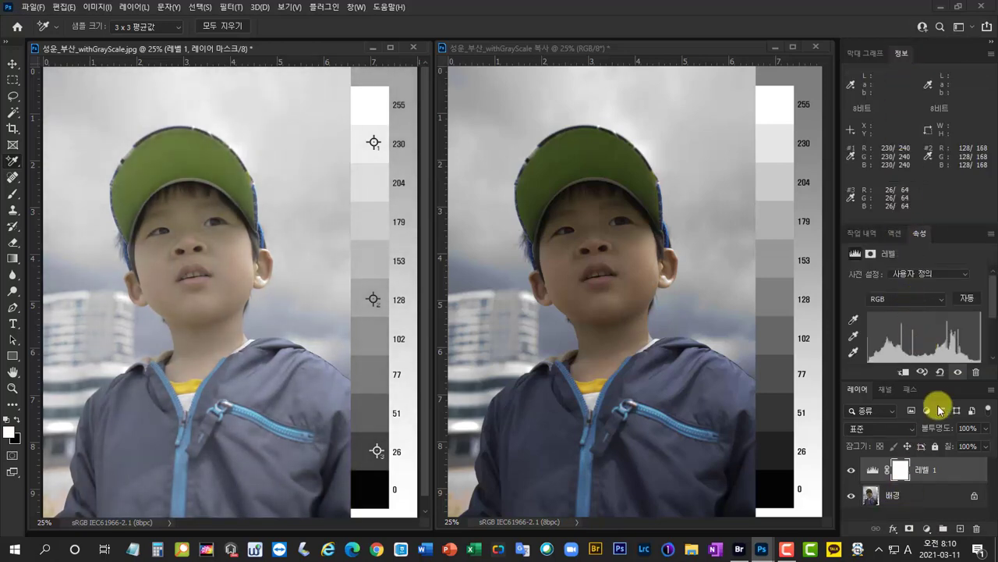
double_click(941, 385)
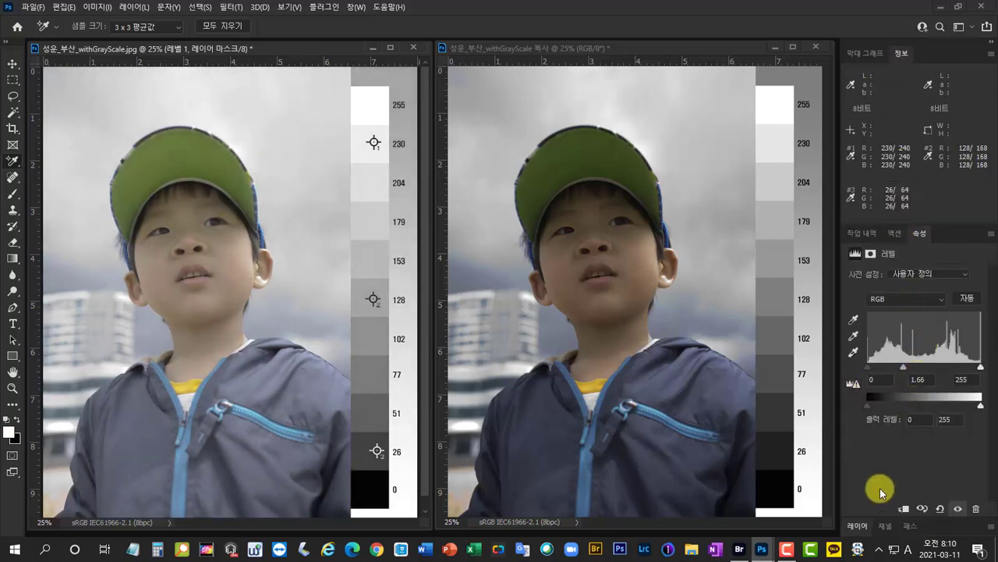
drag(907, 372, 903, 367)
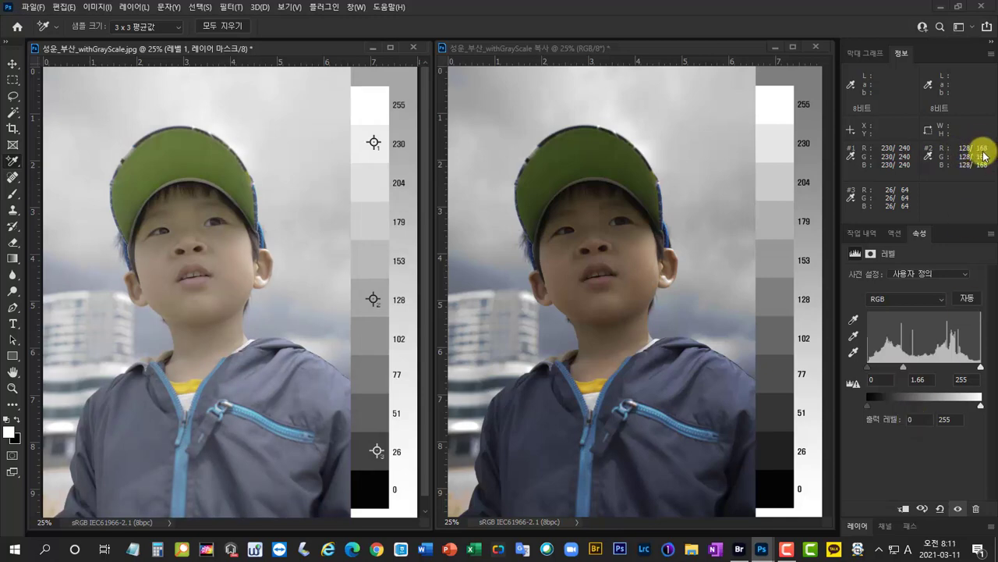
Step: Add a Curves adjustment layer to the duplicated image and create a midtone curve point with input 128
click(674, 49)
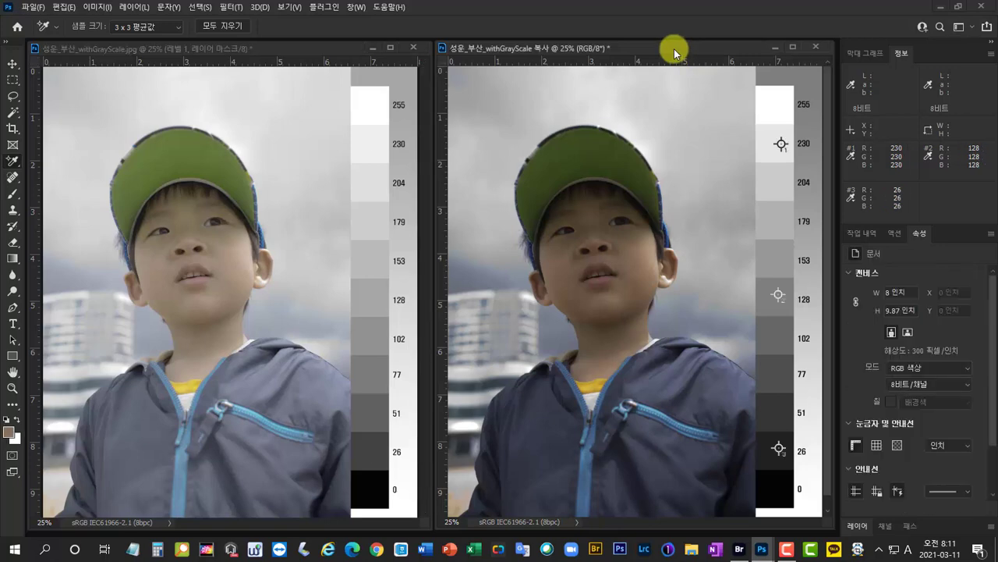
click(921, 520)
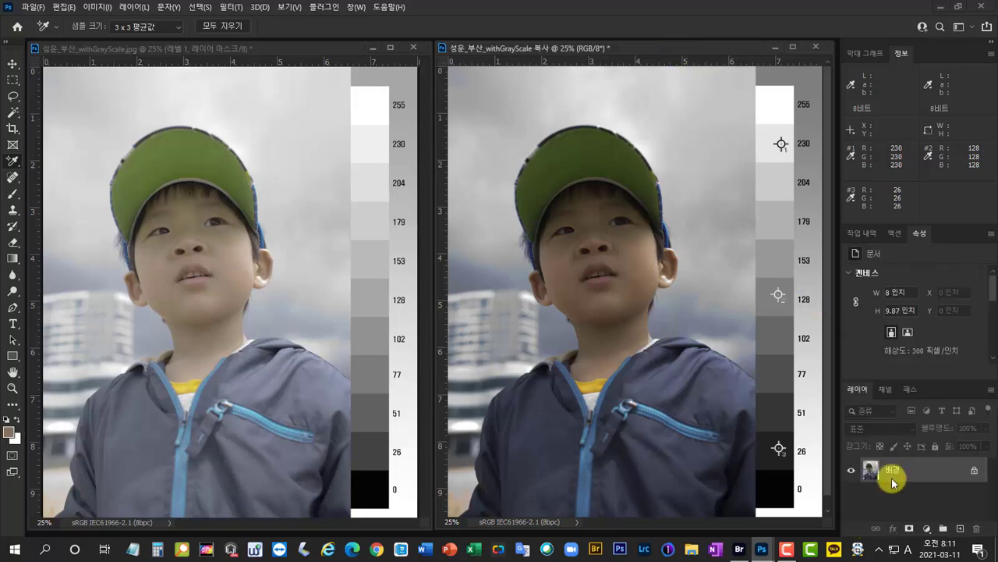
click(926, 528)
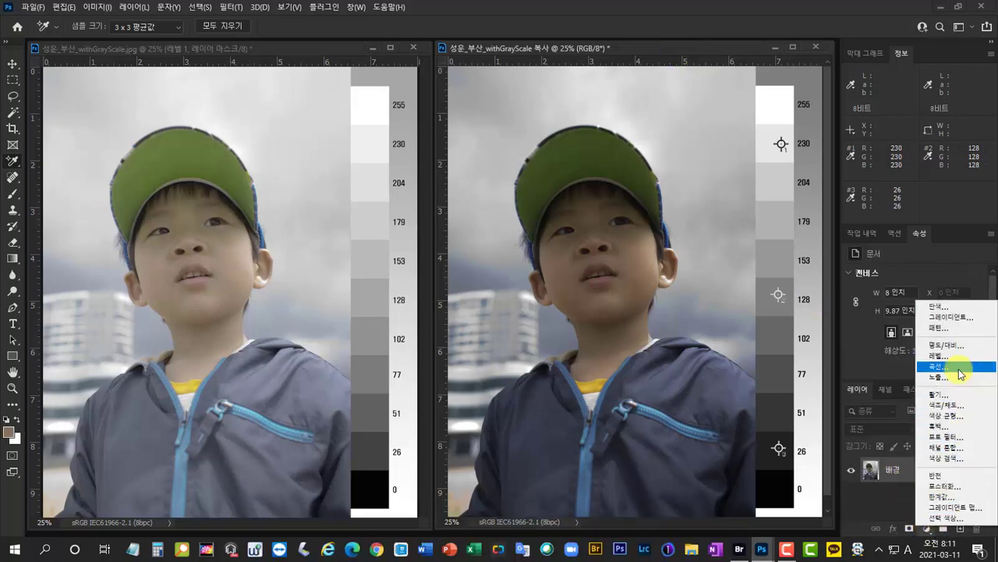
click(958, 370)
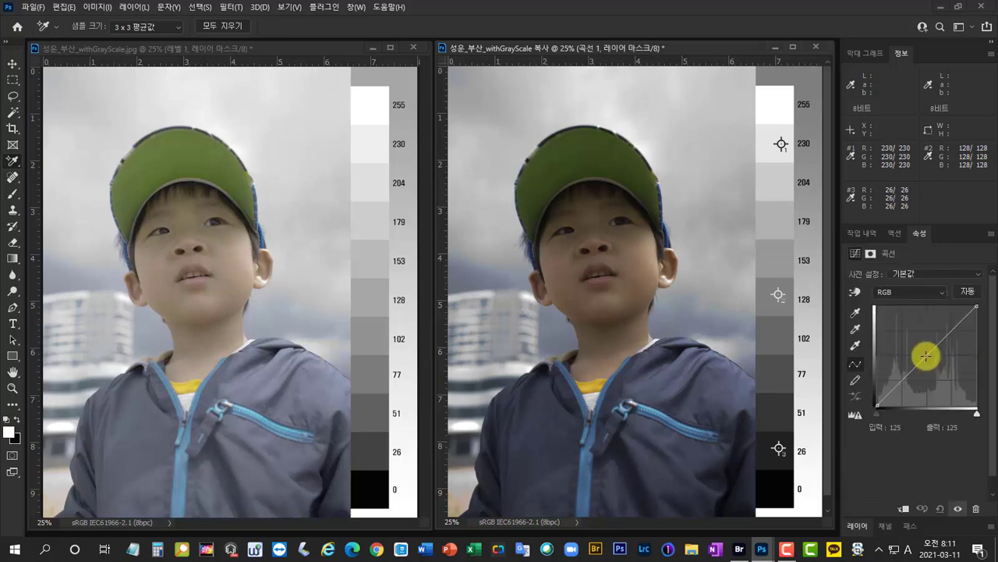
click(926, 356)
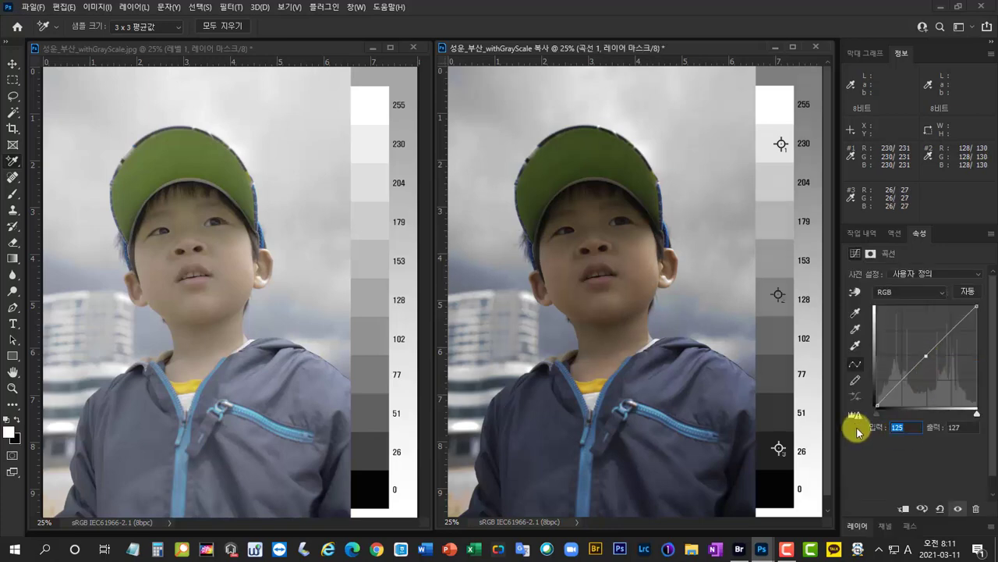
text(127)
key(Return)
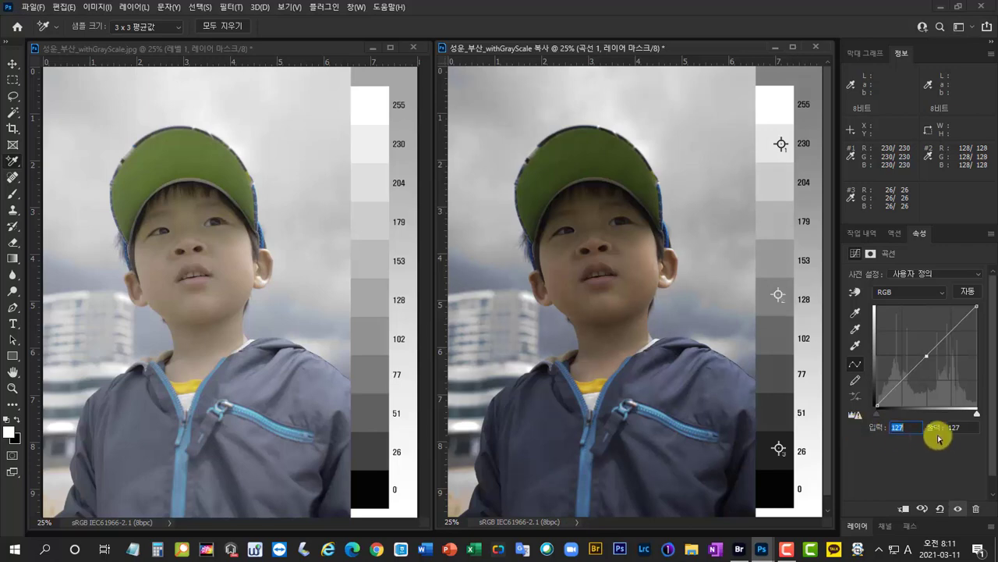
key(Up)
Step: Raise the output of the midtone curve point to 168
drag(963, 425, 942, 426)
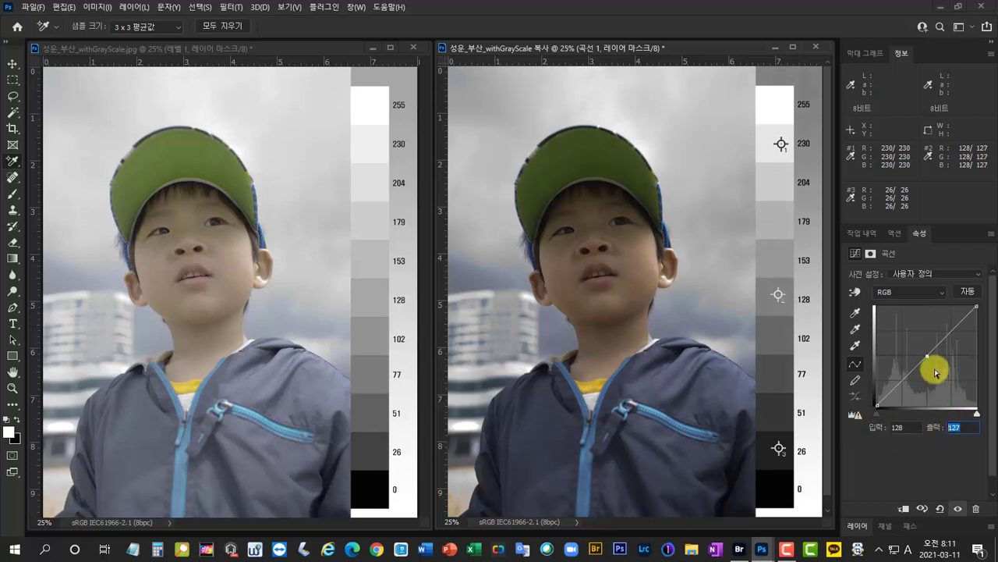
text(144)
key(Return)
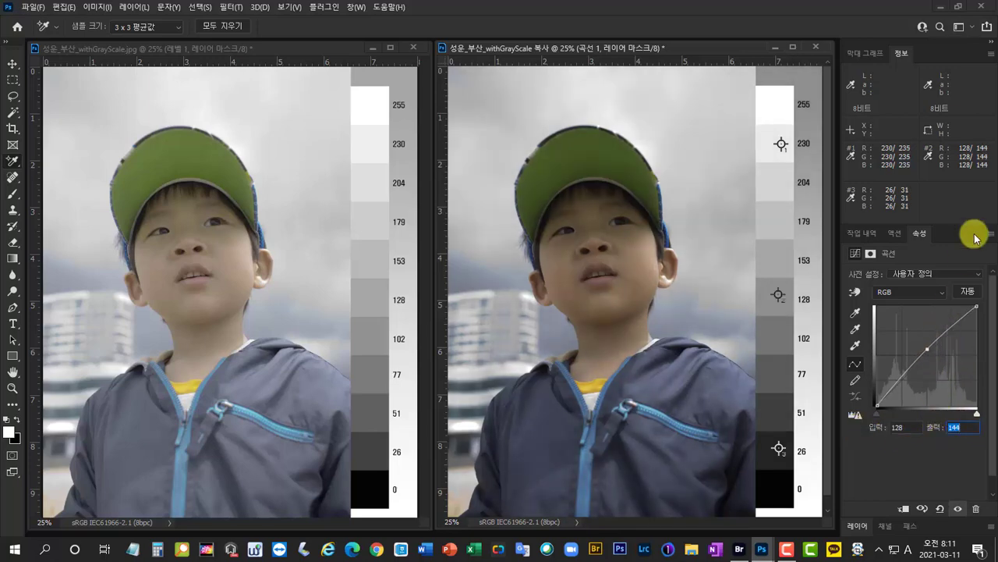
key(Up)
key(Up)
key(Up)
key(Up)
key(Up)
key(Up)
key(Up)
key(Up)
key(Up)
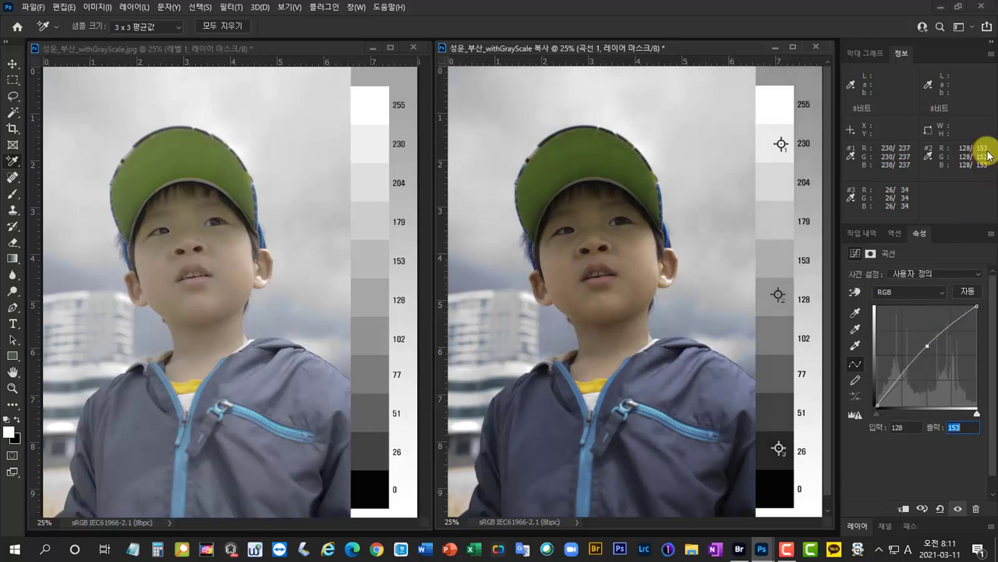
key(Up)
key(Up)
key(Up)
key(Up)
key(Up)
key(Up)
key(Up)
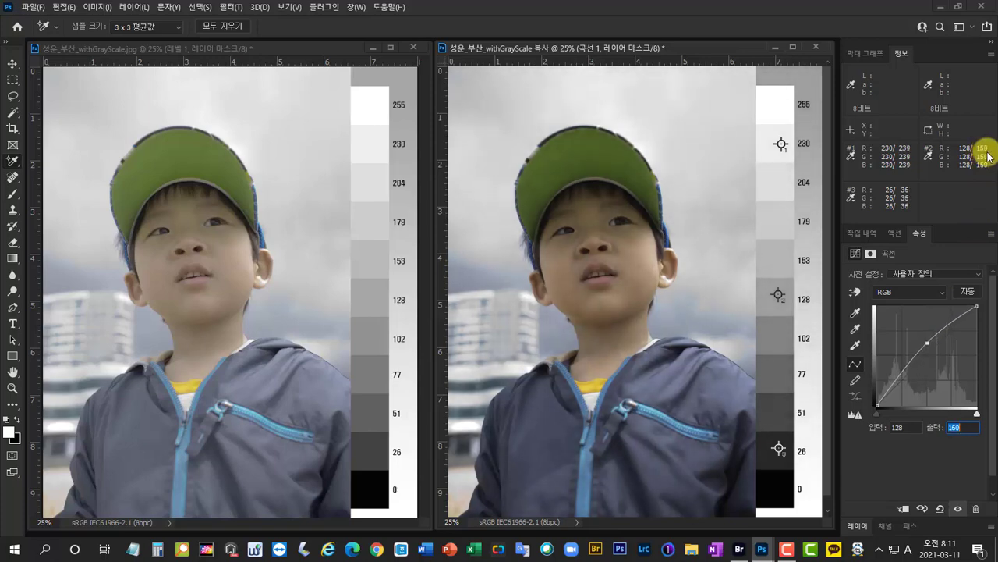
key(Up)
key(Up)
key(Up)
key(Up)
key(Up)
key(Up)
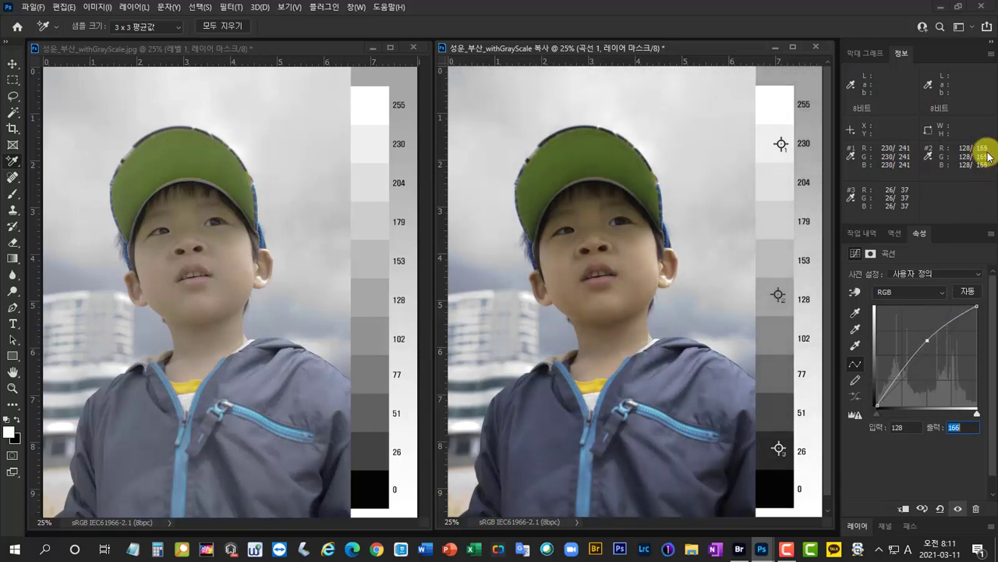
key(Up)
key(Up)
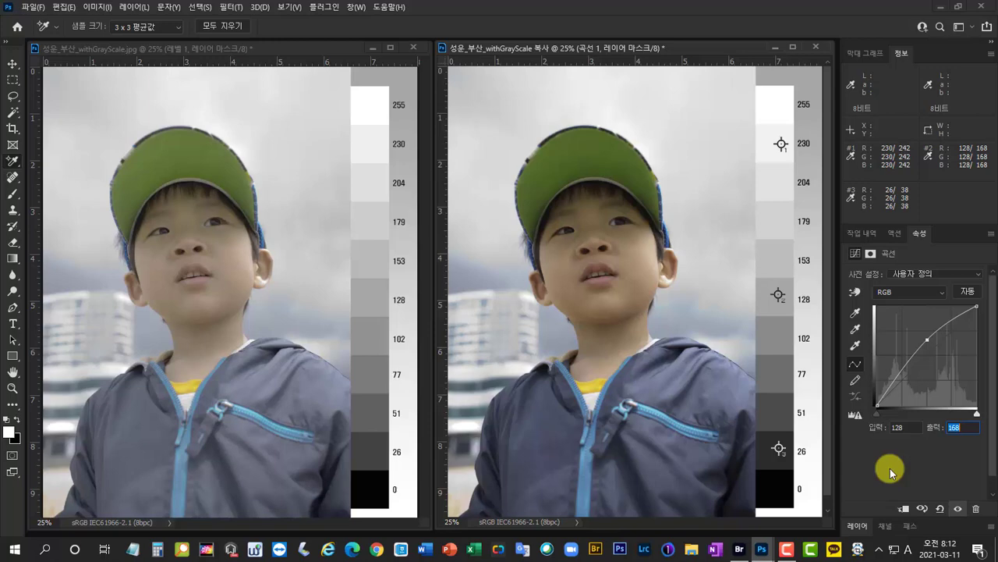
Step: Compare the sampler readouts and tones of the Levels-adjusted original with those of the Curves-adjusted copy
click(305, 51)
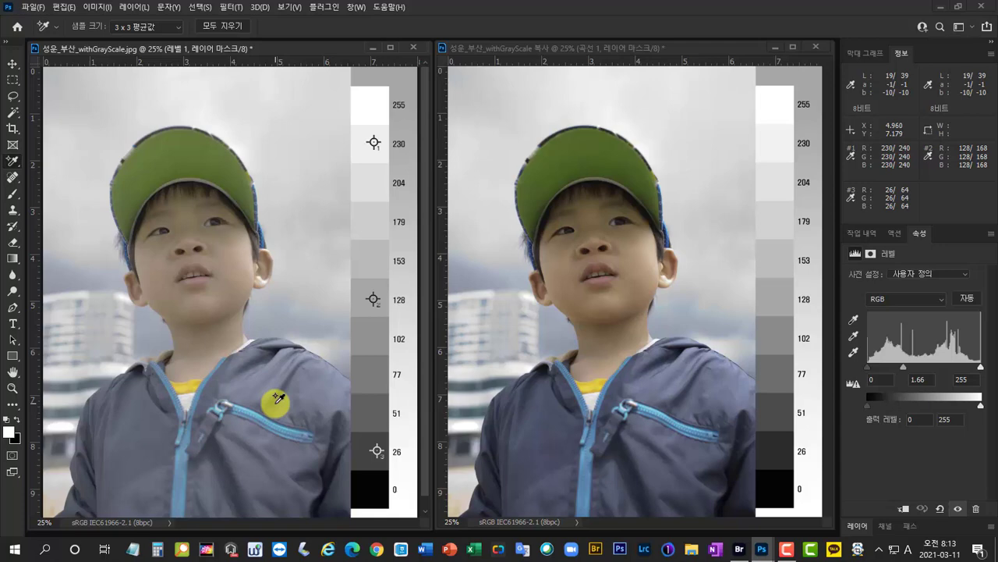
click(728, 43)
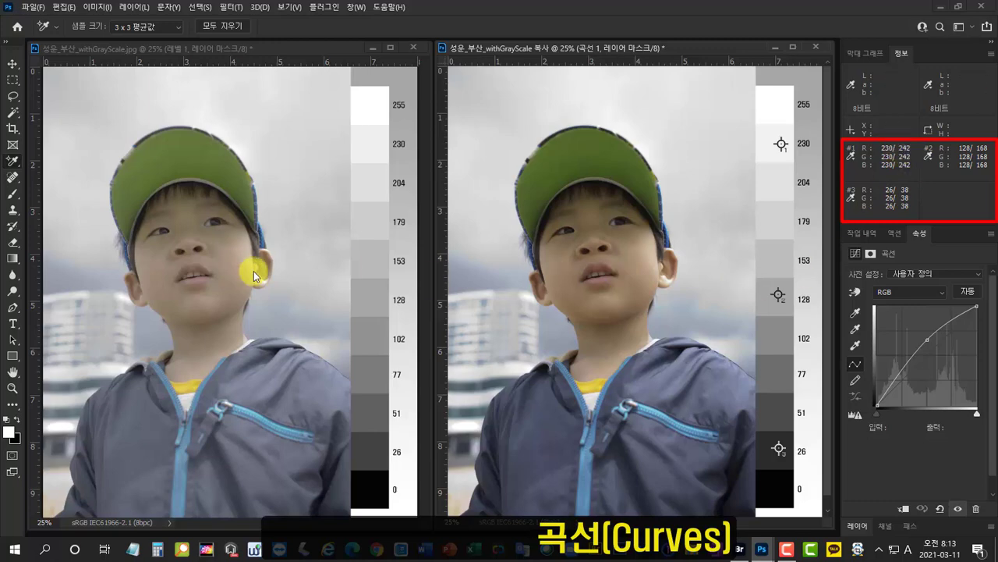
key(ctrl+Tab)
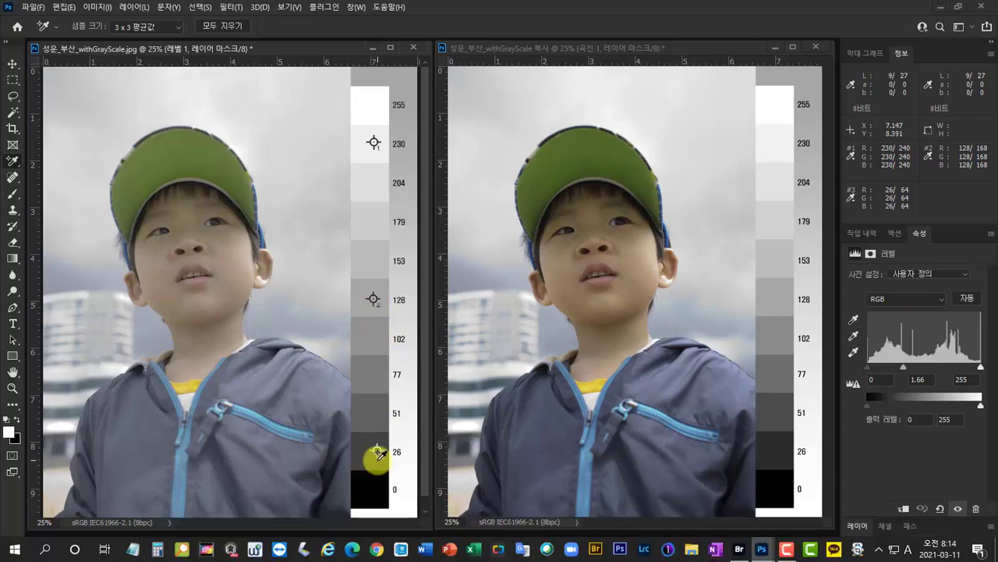
click(608, 47)
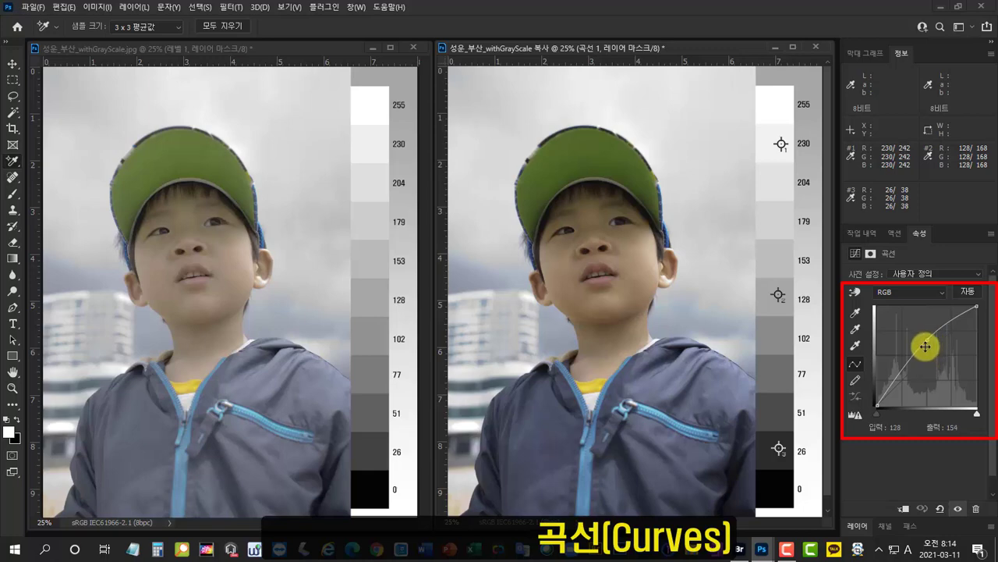
click(949, 331)
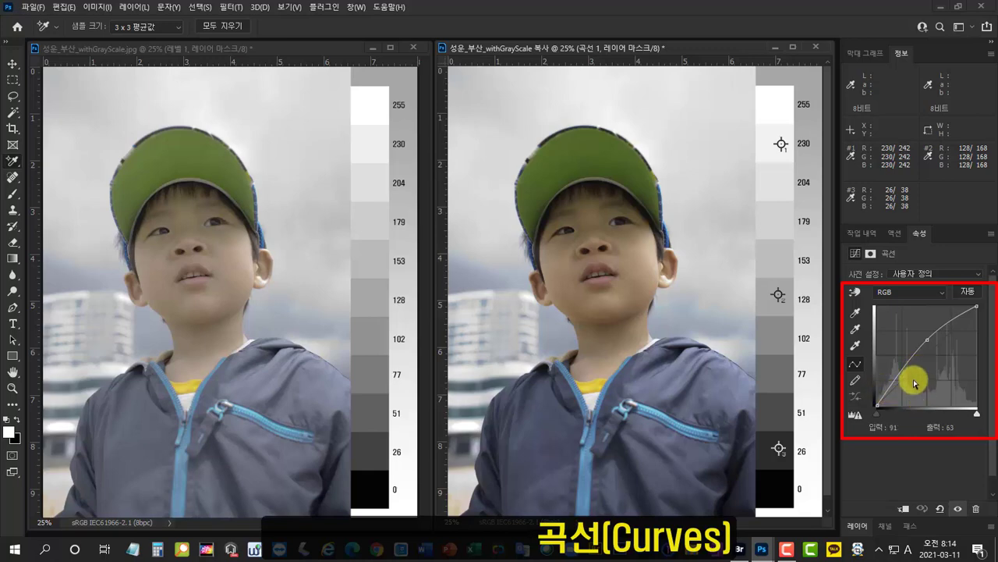
drag(928, 340, 929, 350)
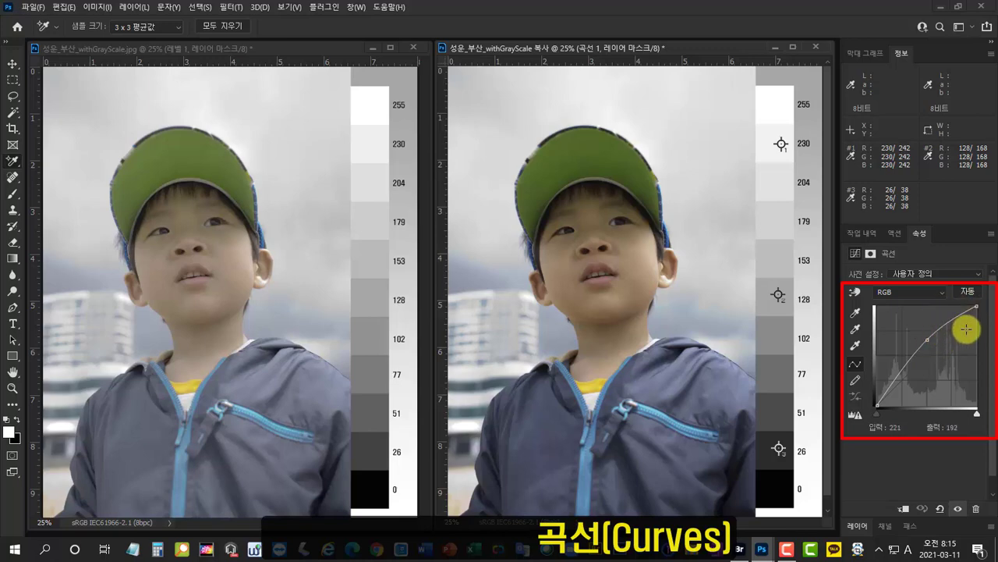
Step: In the original image, hide the Levels layer and add a Curves adjustment layer directly above the background
click(275, 53)
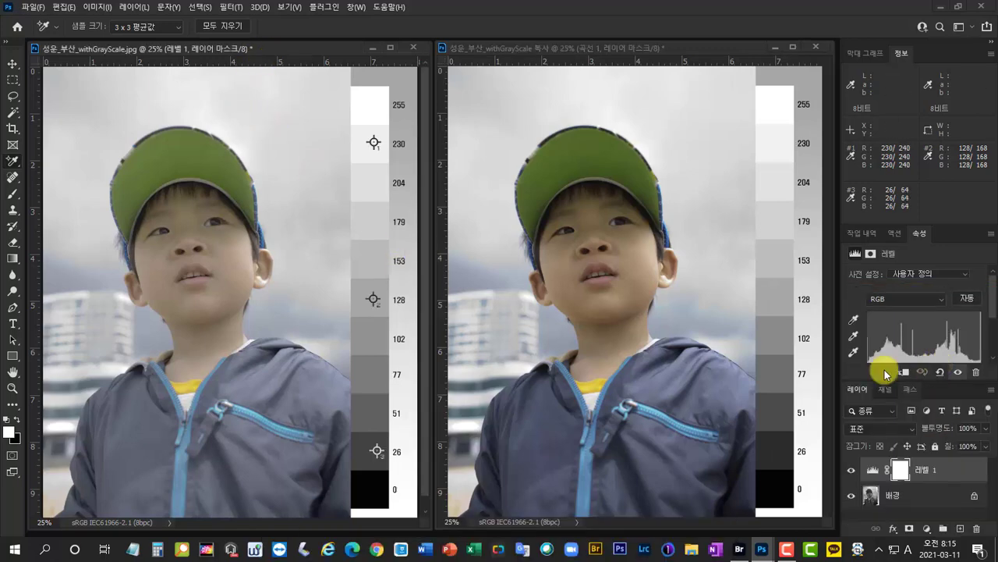
click(848, 469)
click(948, 496)
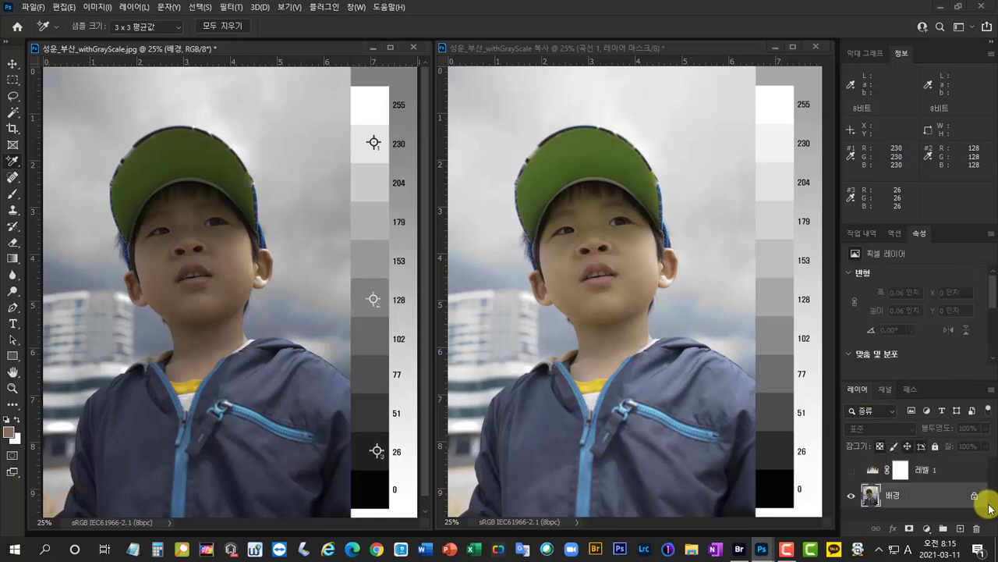
click(926, 528)
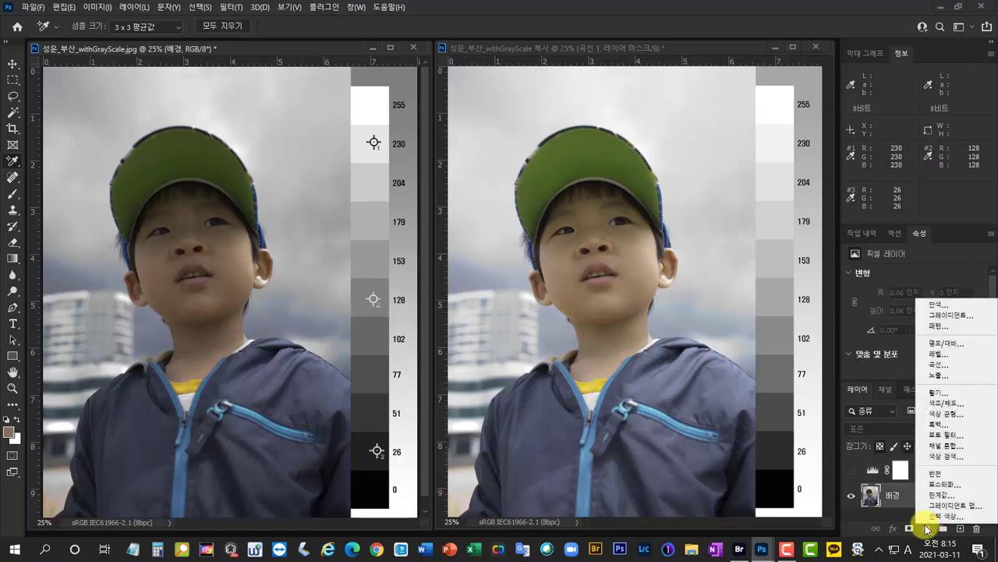
click(965, 365)
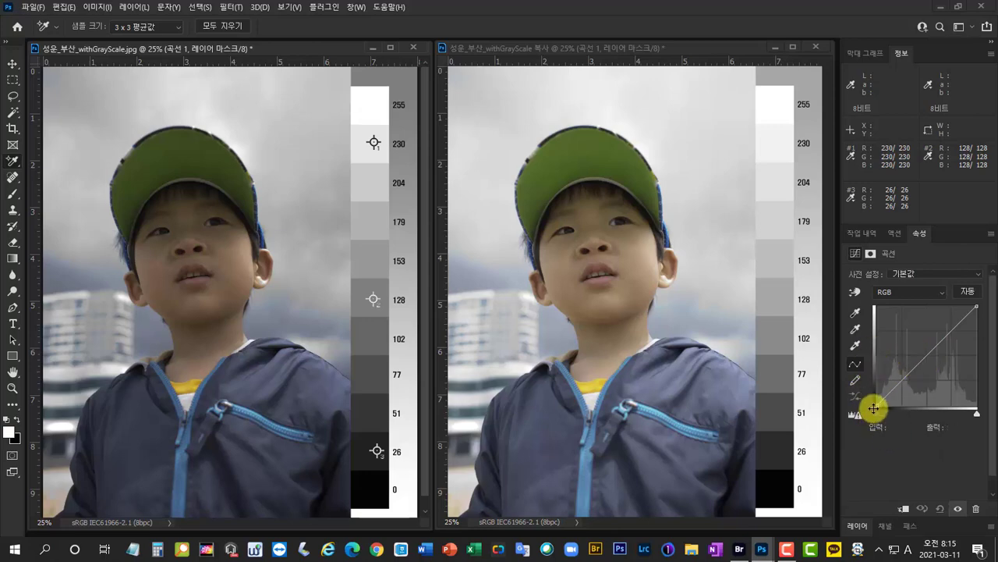
Step: Raise the new curve's black point to output 38 and move its white point in to input 221
drag(877, 405, 869, 395)
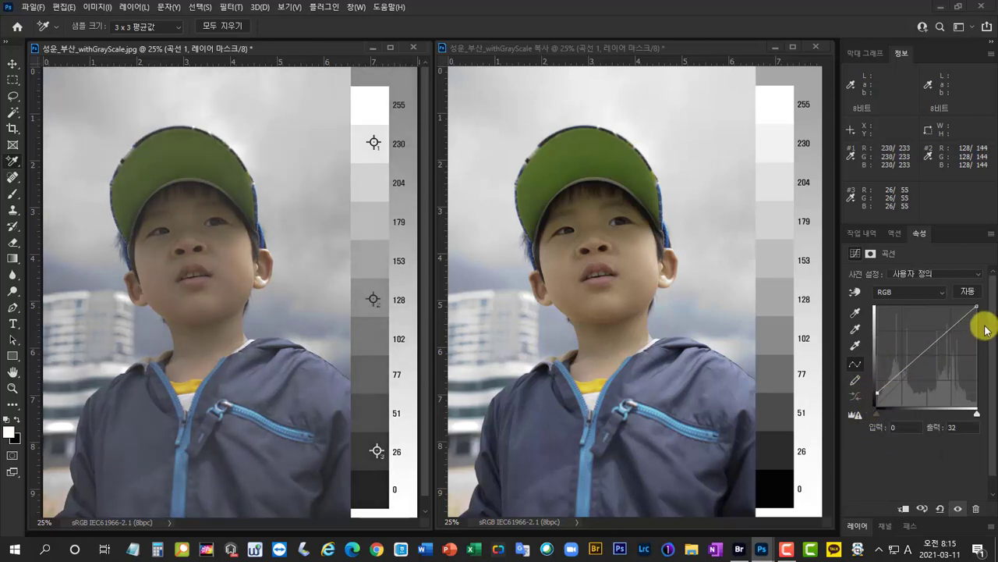
drag(976, 305, 965, 301)
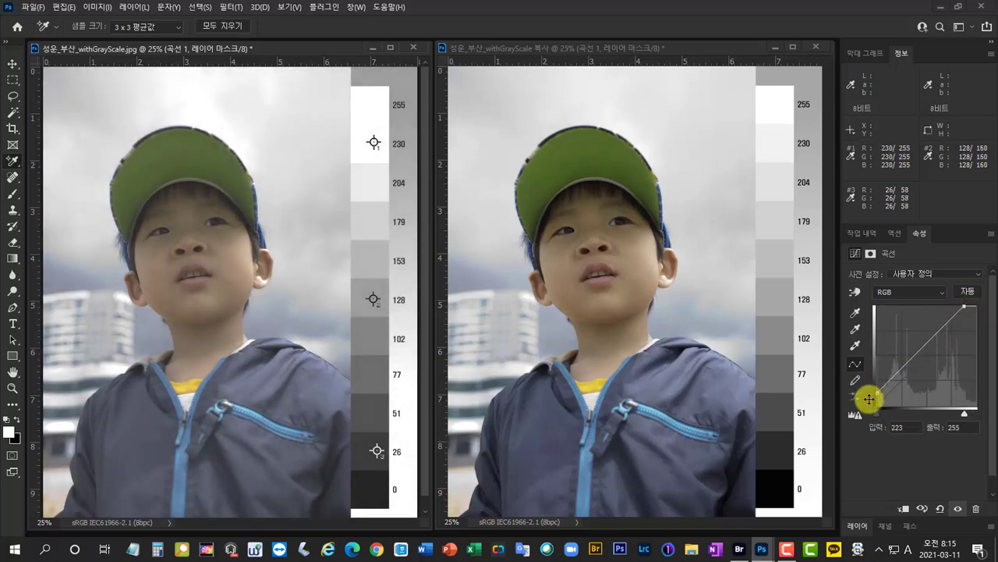
drag(875, 391, 875, 390)
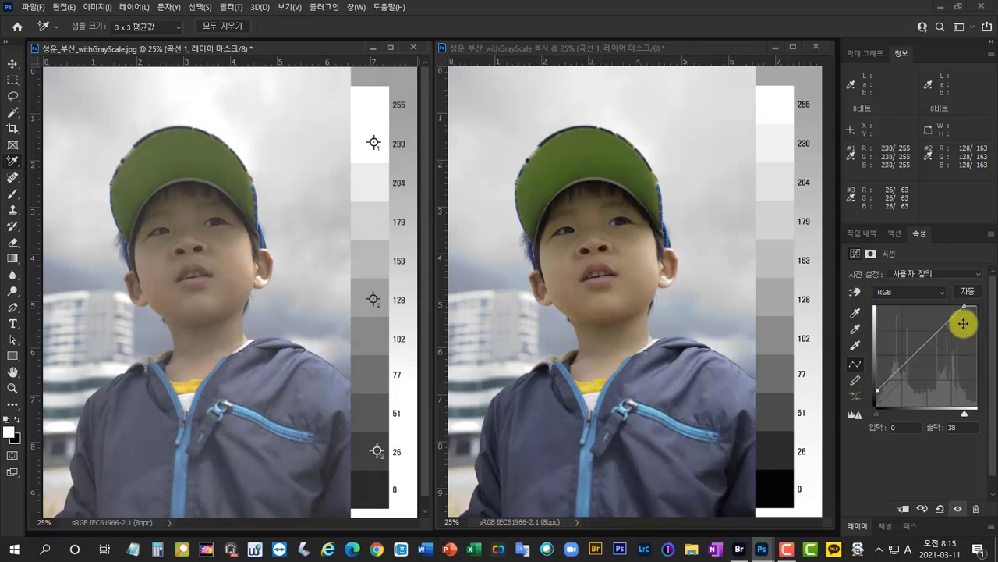
drag(962, 303, 964, 307)
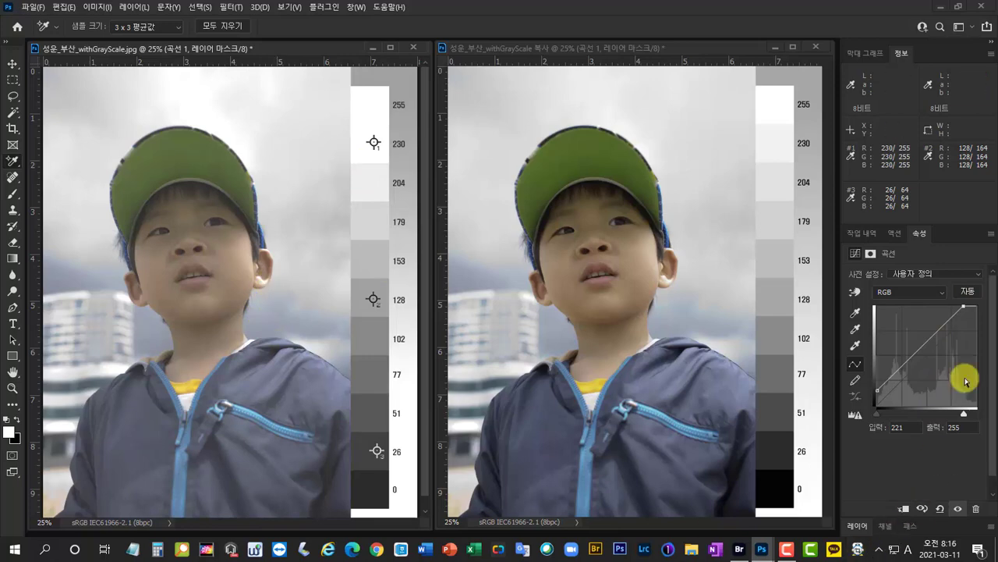
Step: Compare the Levels and Curves layers on the original by alternately showing and hiding each, leaving only Curves visible
click(856, 526)
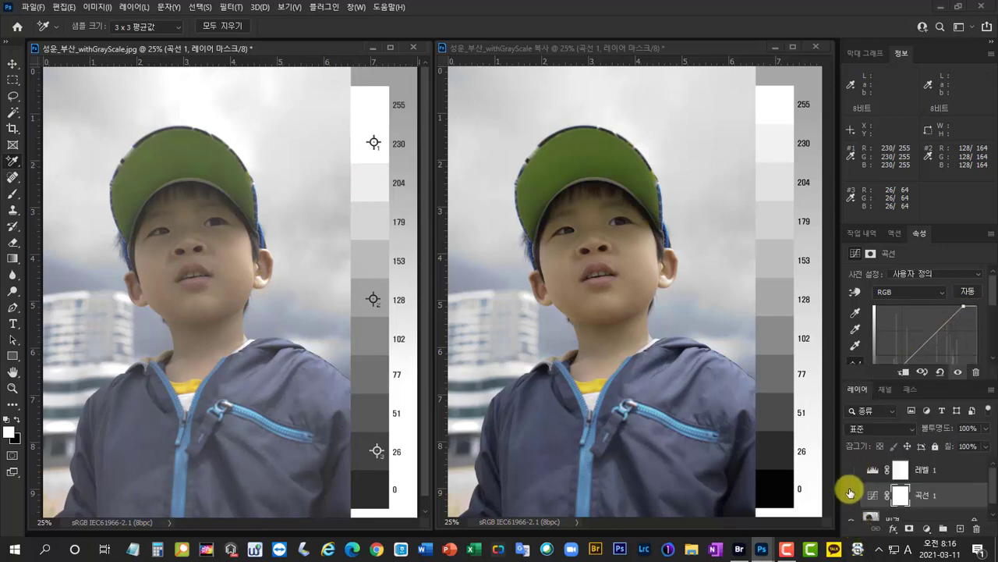
click(850, 493)
click(854, 471)
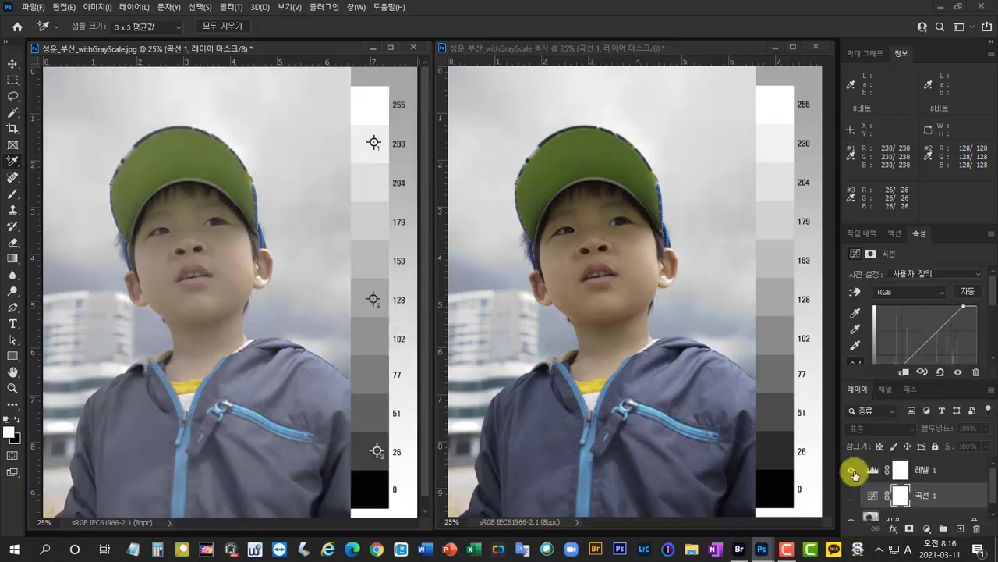
click(852, 494)
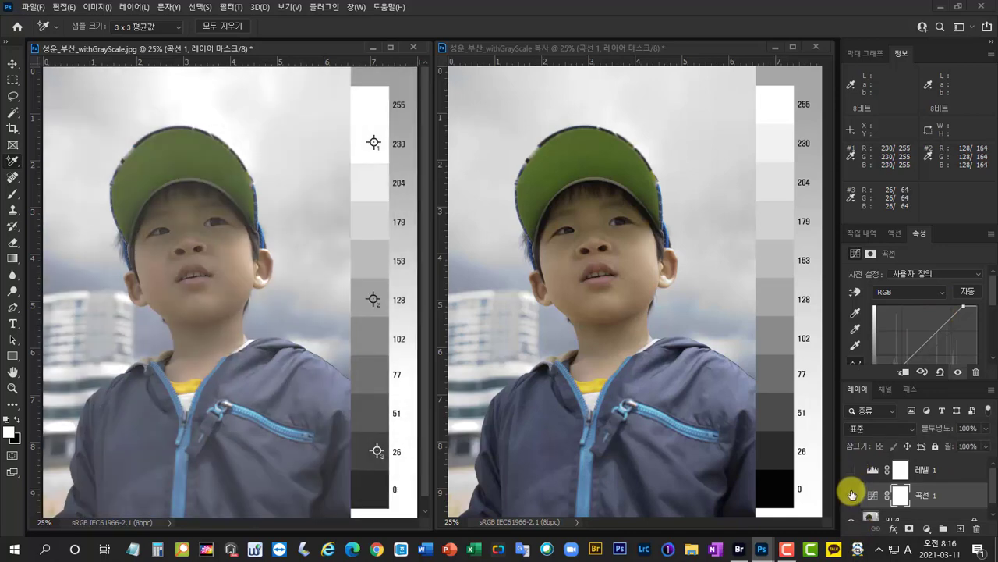
click(852, 494)
click(852, 470)
click(890, 471)
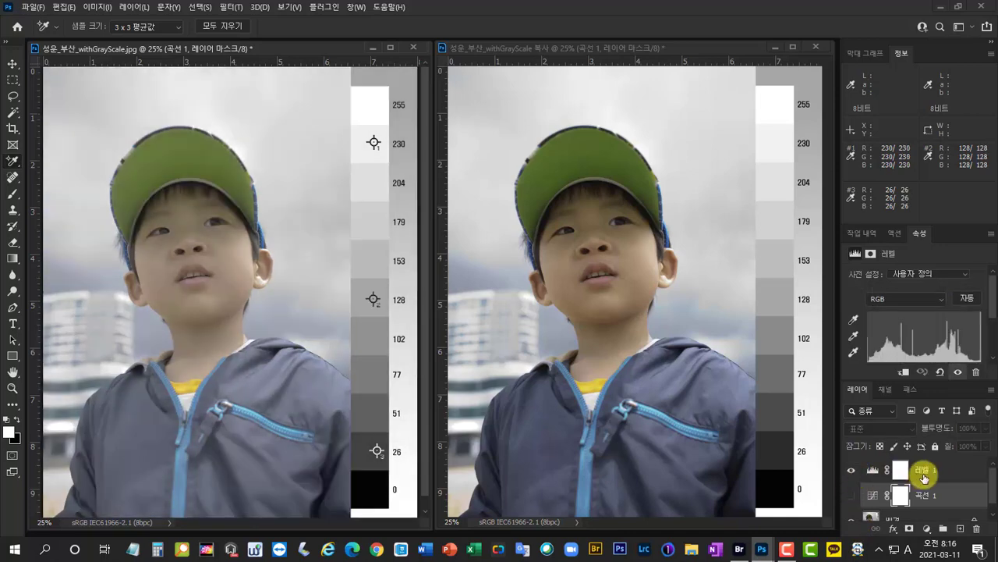
click(852, 471)
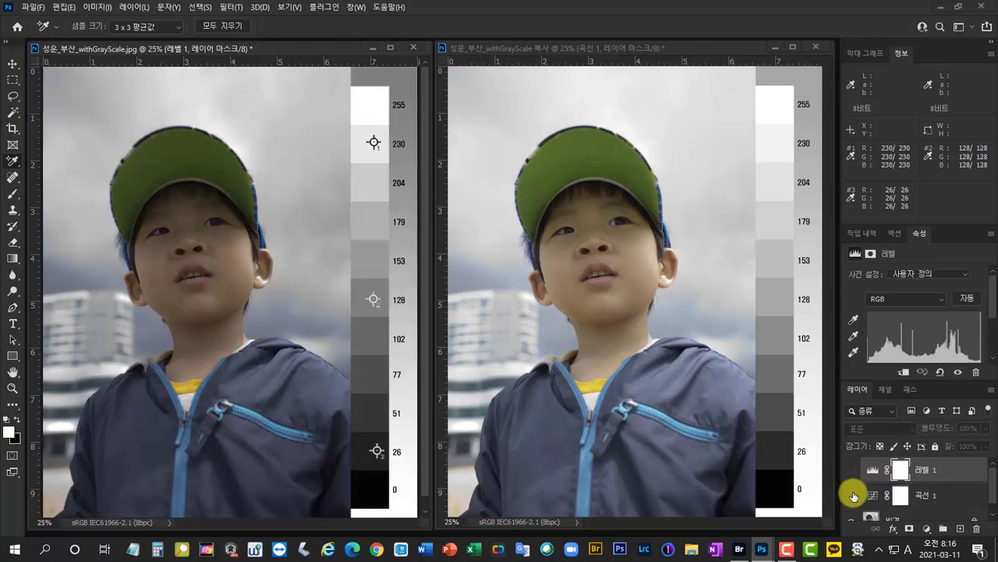
click(852, 495)
click(930, 494)
click(853, 494)
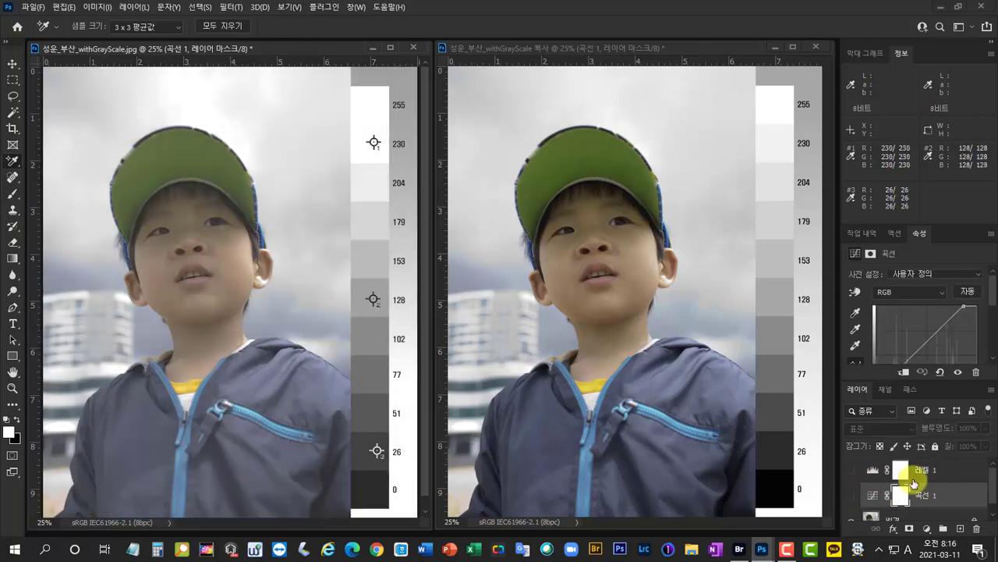
click(853, 471)
click(853, 471)
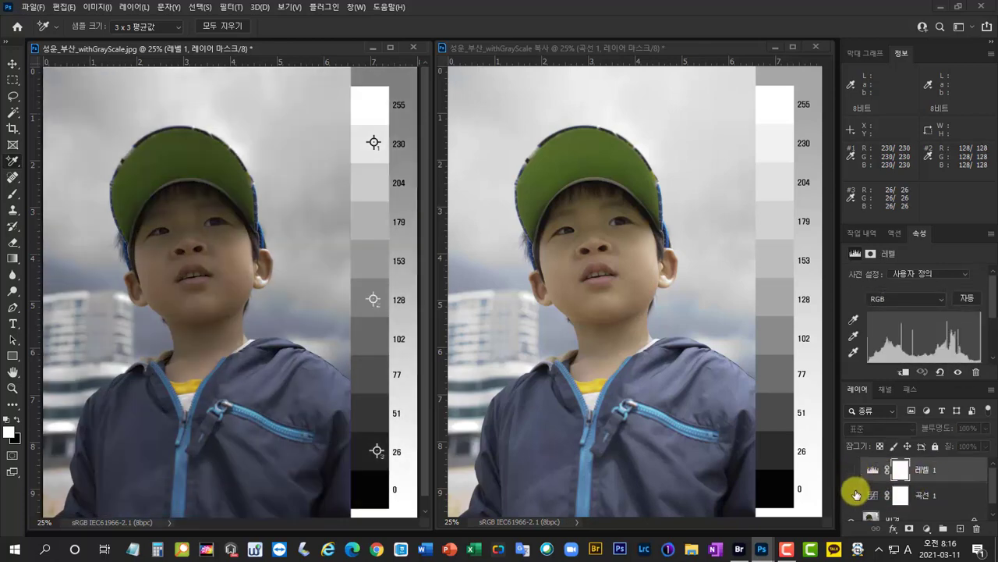
click(853, 495)
click(956, 493)
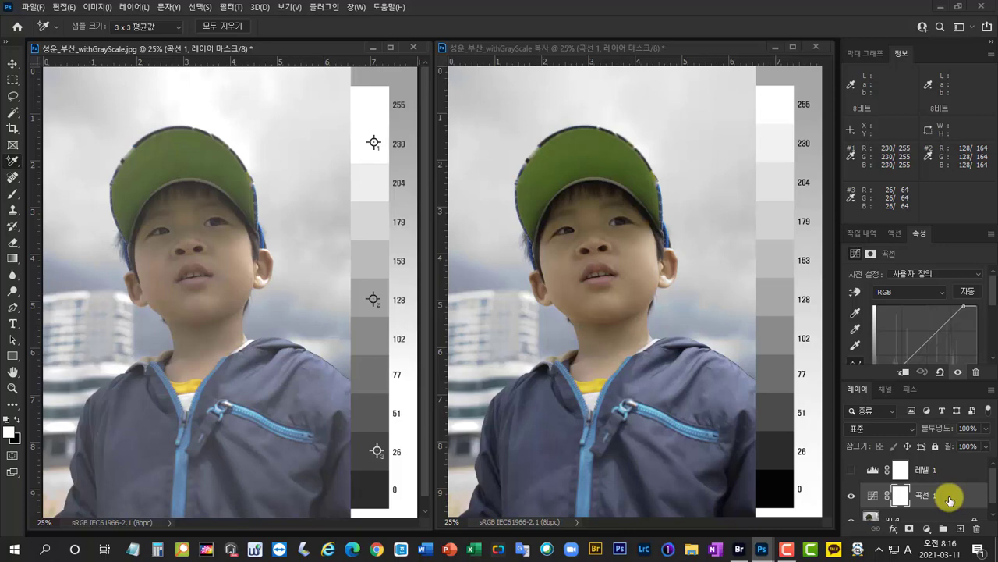
double_click(858, 389)
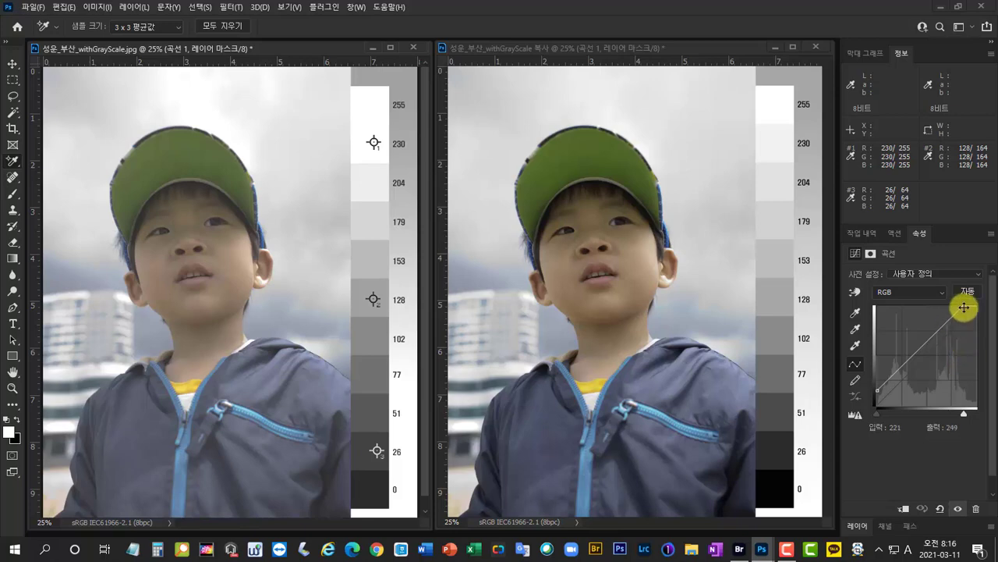
Step: In the duplicate, shift the midtone curve point to about input 107, output 152, and back towards the centre at about 130, 167
click(710, 52)
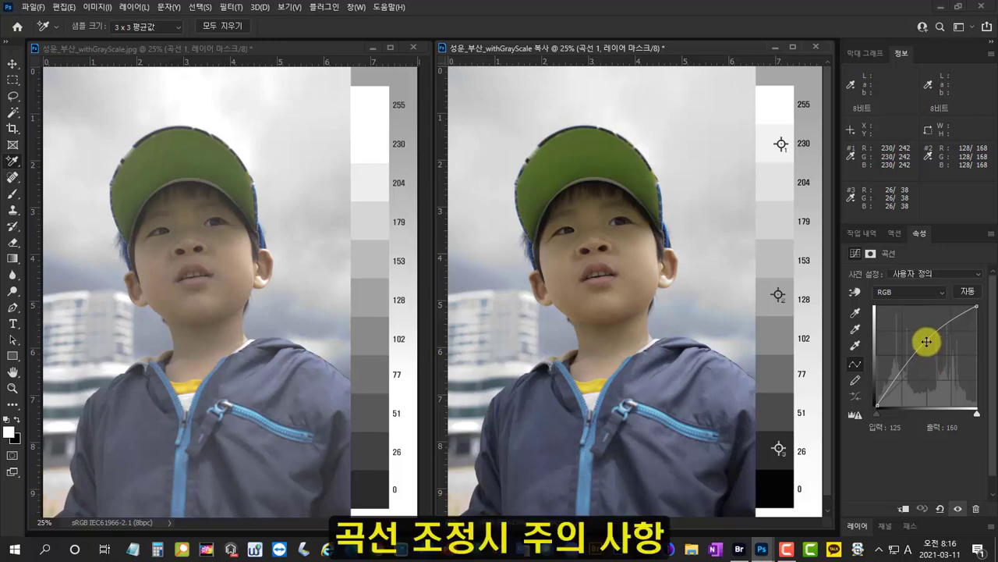
mouse_move(926, 341)
mouse_down()
mouse_move(923, 356)
mouse_move(919, 346)
mouse_up()
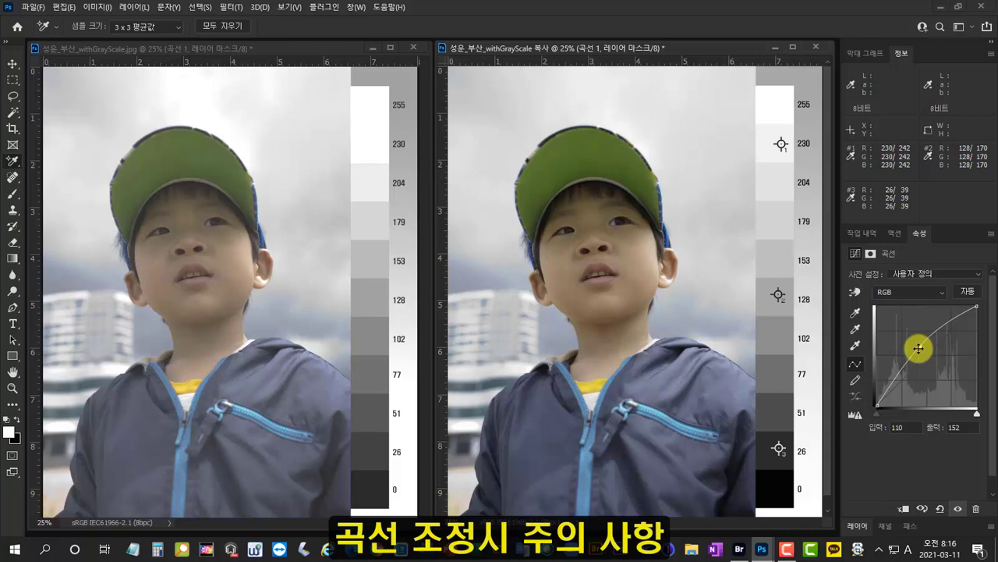
mouse_move(918, 349)
mouse_down()
mouse_move(930, 356)
mouse_move(921, 349)
mouse_up()
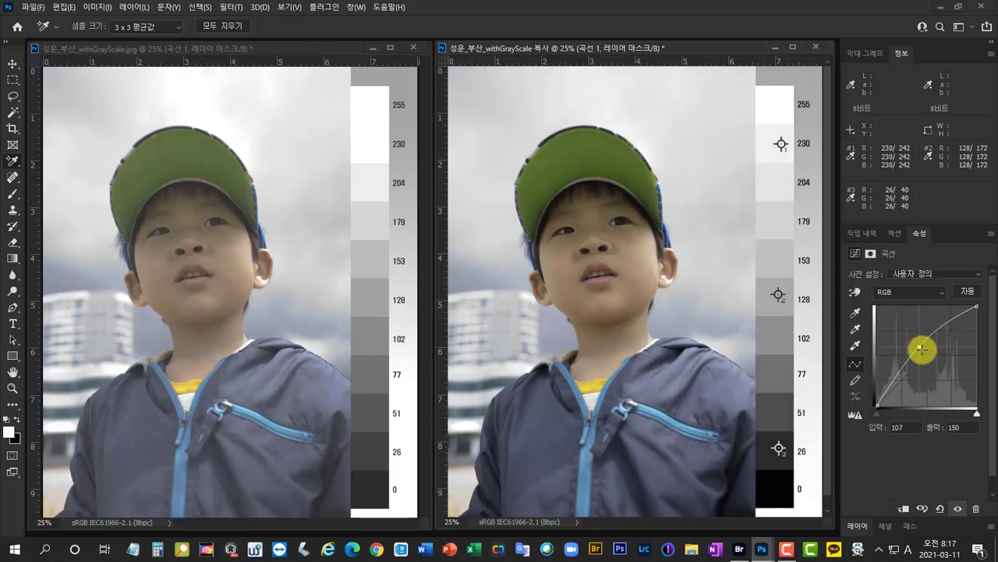
click(890, 426)
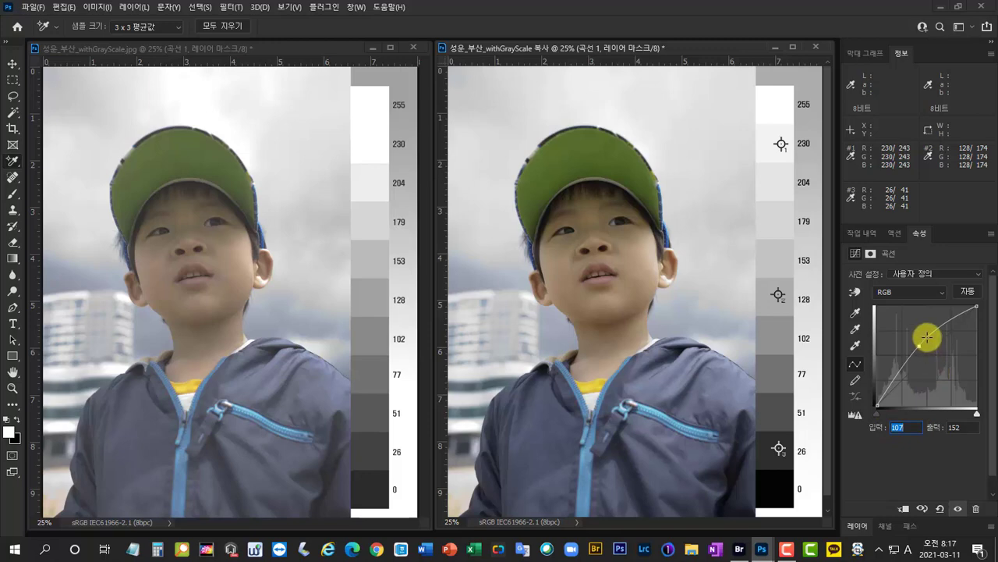
click(948, 428)
mouse_move(927, 337)
mouse_down()
mouse_move(925, 359)
mouse_move(928, 341)
mouse_up()
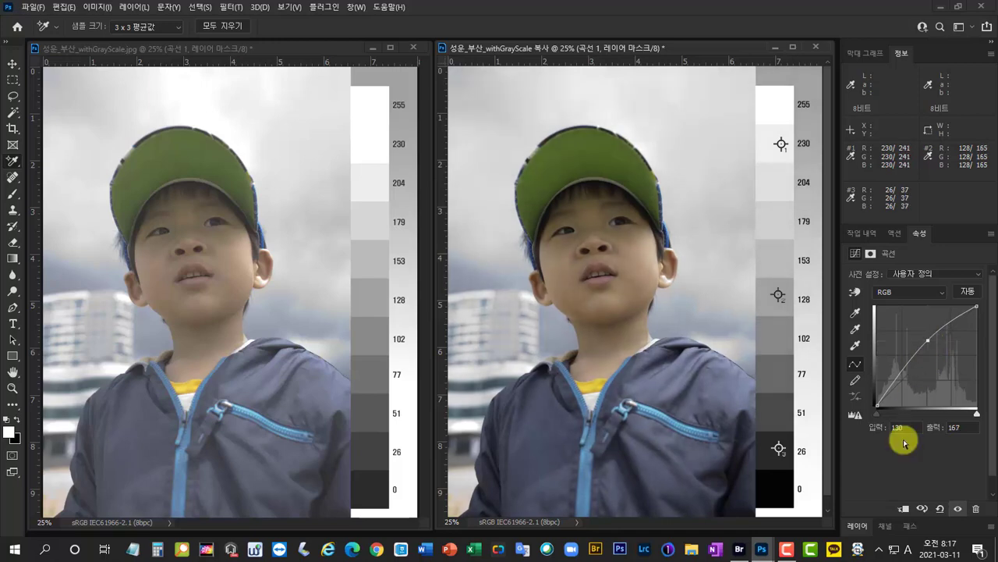
Step: Fine-tune the duplicate's midtone curve point to exactly input 128 and output 168
key(Down)
key(Down)
key(Down)
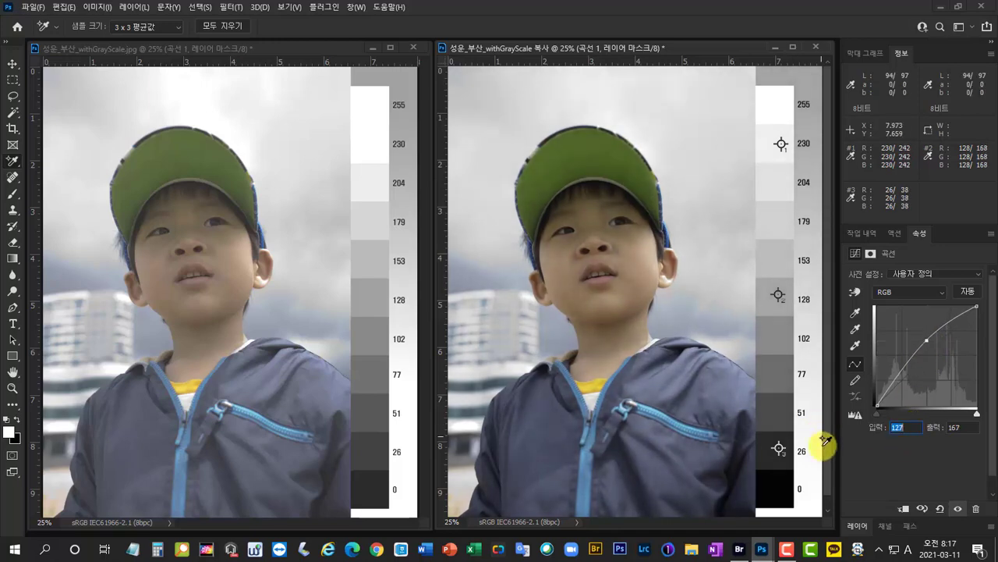
key(Up)
key(Tab)
key(Up)
key(Up)
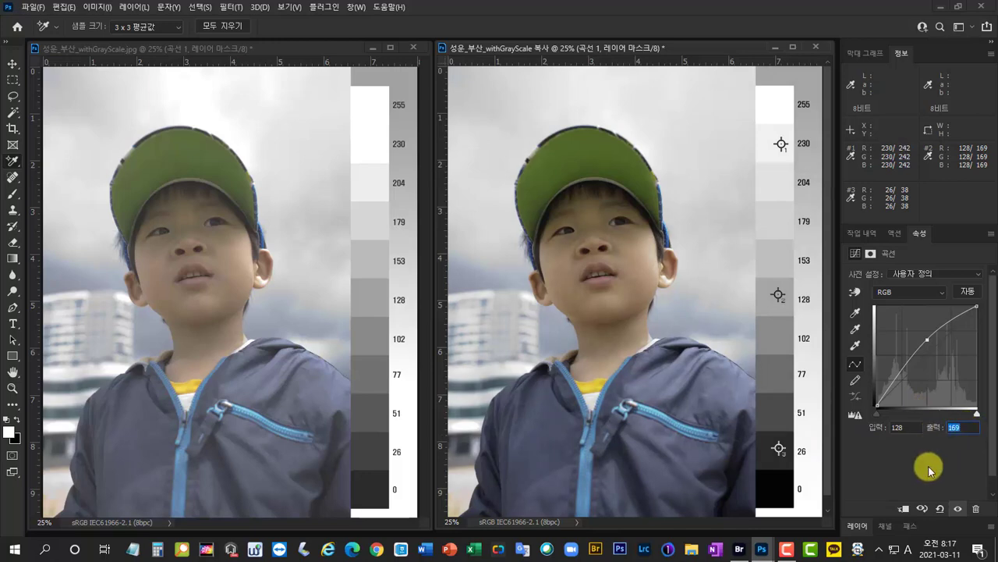
key(Up)
key(Down)
key(Down)
key(Up)
key(Down)
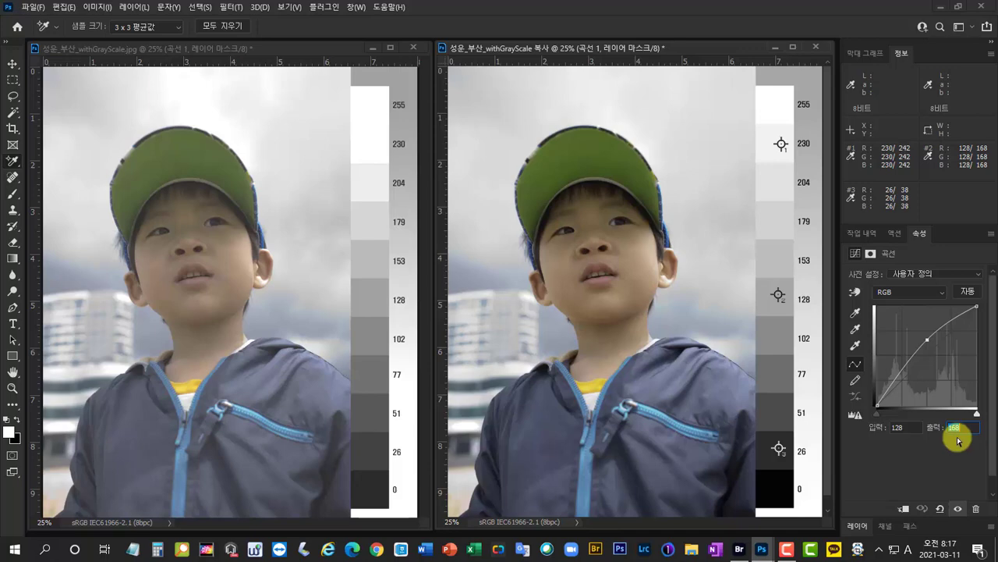
Step: Move the midtone curve point up to about output 174, and correct it to input 128 and output 175
drag(927, 340, 927, 337)
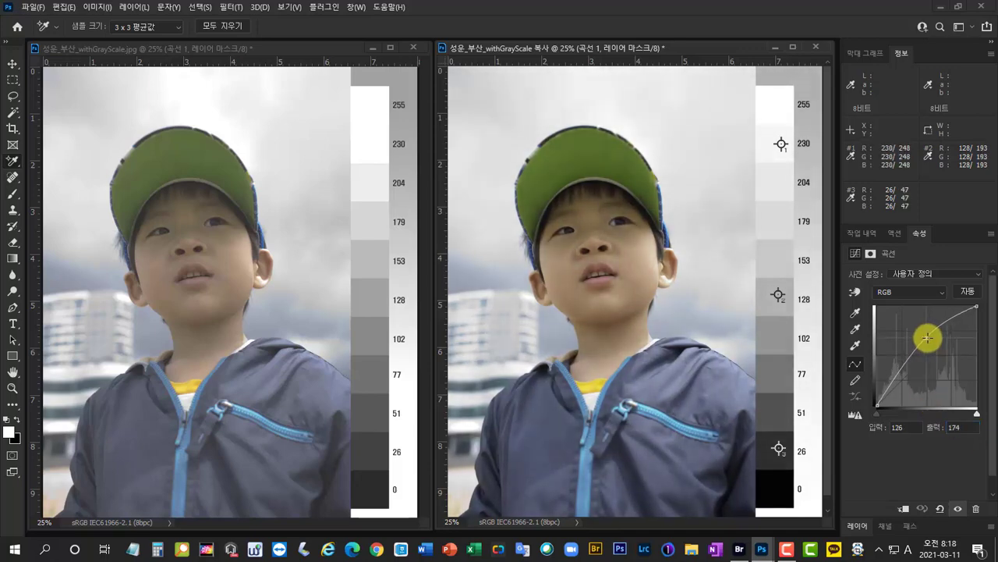
text(128)
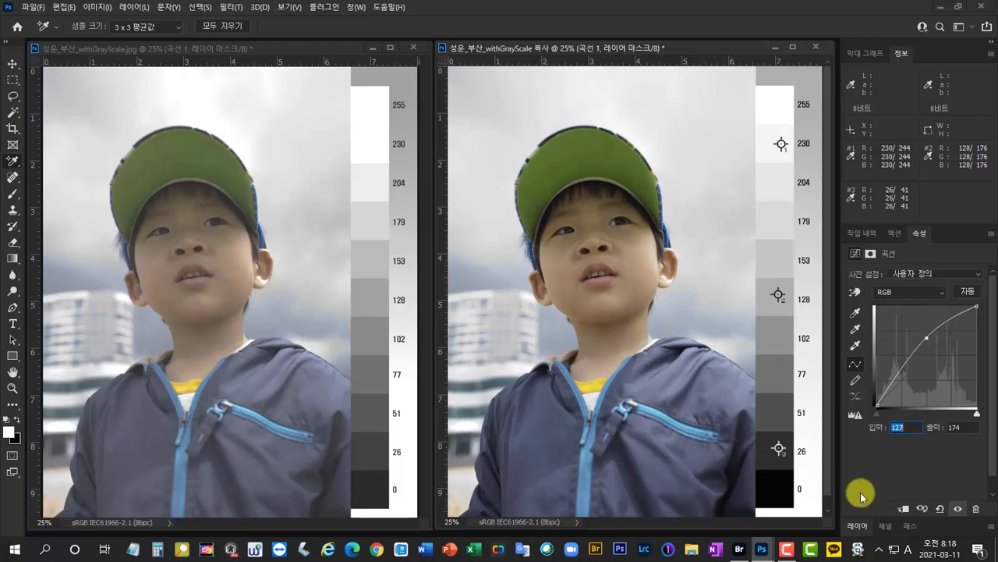
key(Tab)
key(Up)
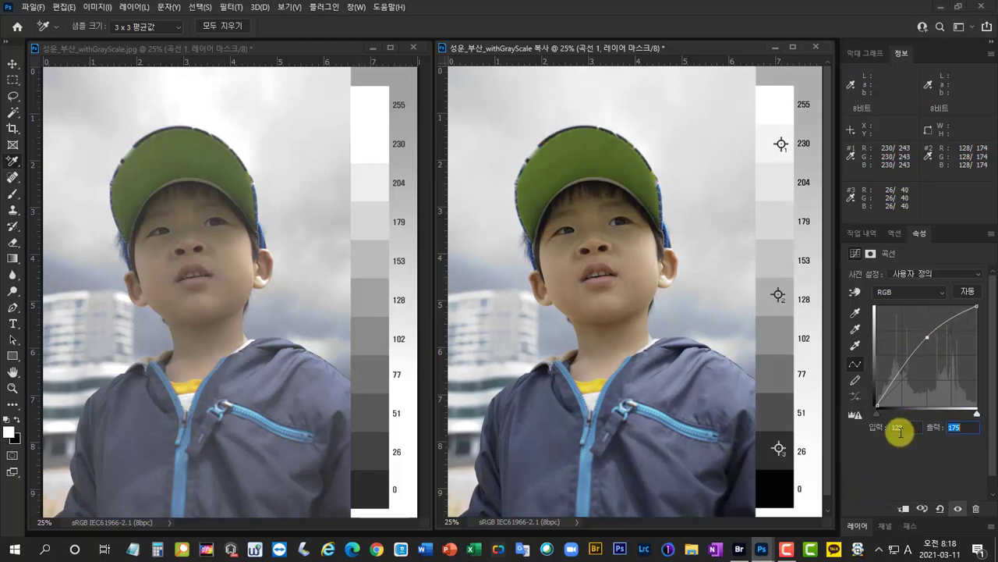
Step: Lower the midtone curve point's output step by step to 169
key(Down)
key(Down)
key(Down)
key(Down)
key(Down)
key(Down)
key(Down)
key(Down)
key(Down)
key(Down)
key(Down)
key(Down)
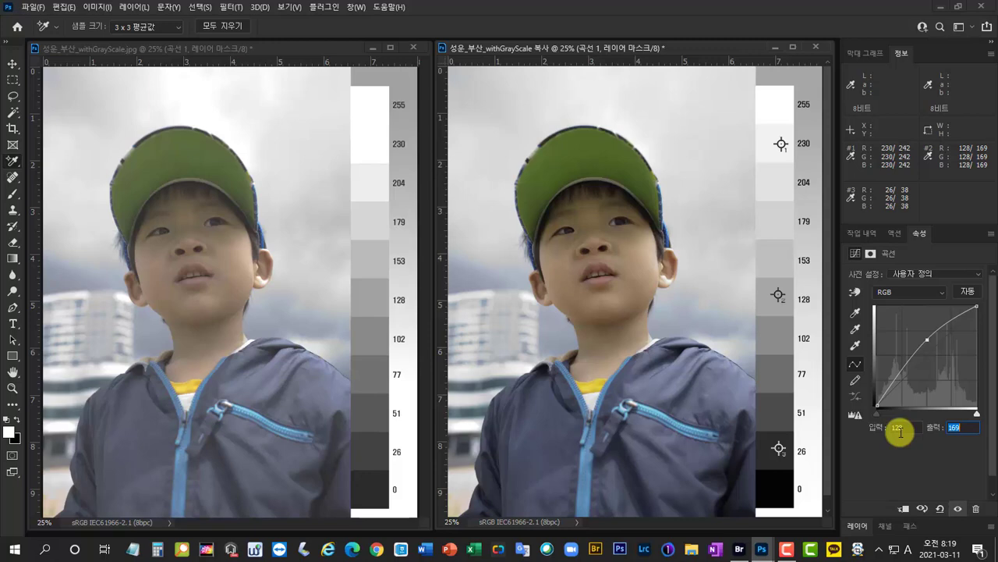
Step: Close the original gray-scale photo and its duplicate without saving the changes
key(ctrl+Tab)
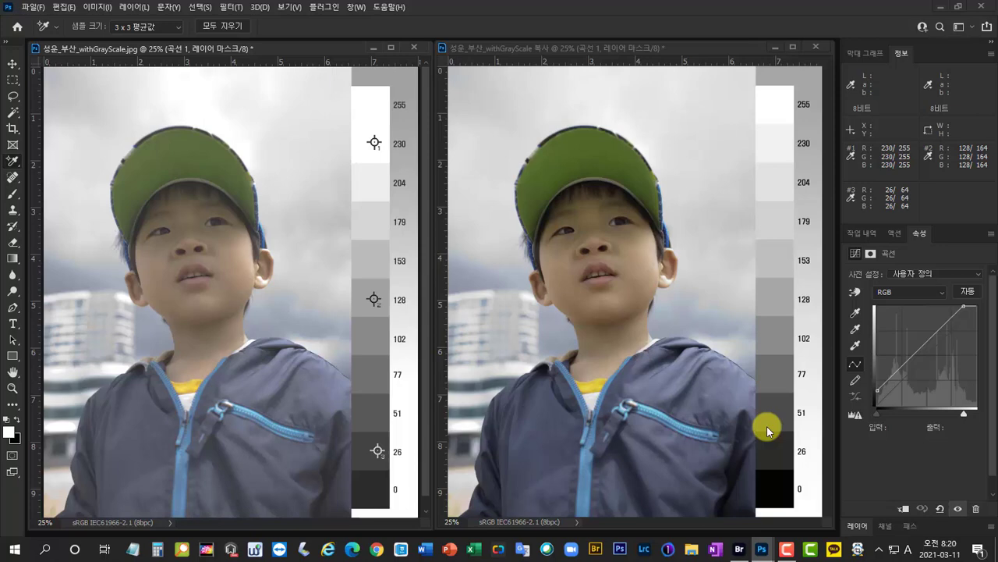
click(414, 47)
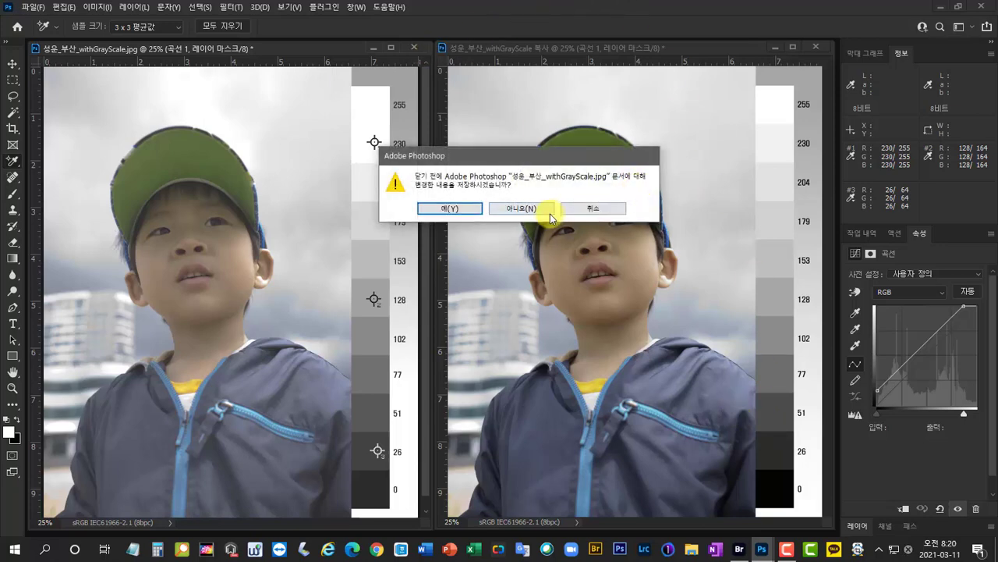
click(550, 217)
click(816, 47)
Step: Duplicate the portrait 01_인물.jpg as 01_인물 복사 and make the original the active document
right_click(217, 47)
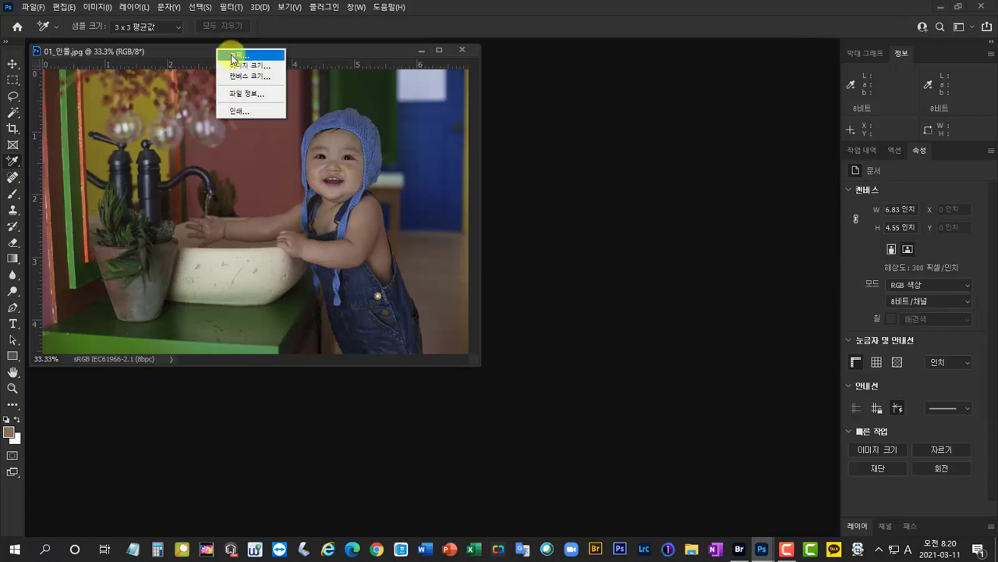
click(234, 55)
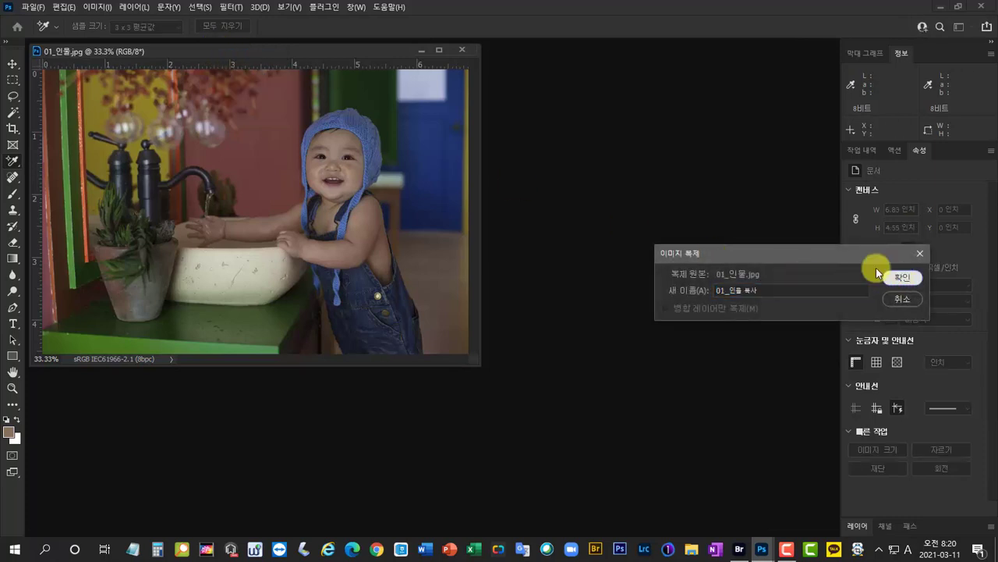
click(897, 275)
click(360, 48)
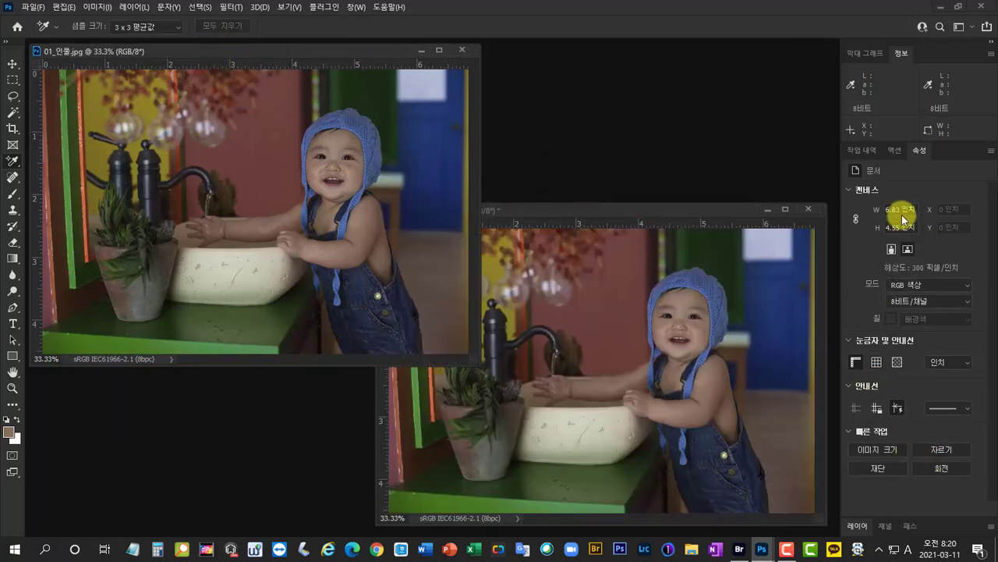
Step: Add a Levels adjustment layer to the original portrait with the white input at 217 and the midtone at 1.35
double_click(920, 151)
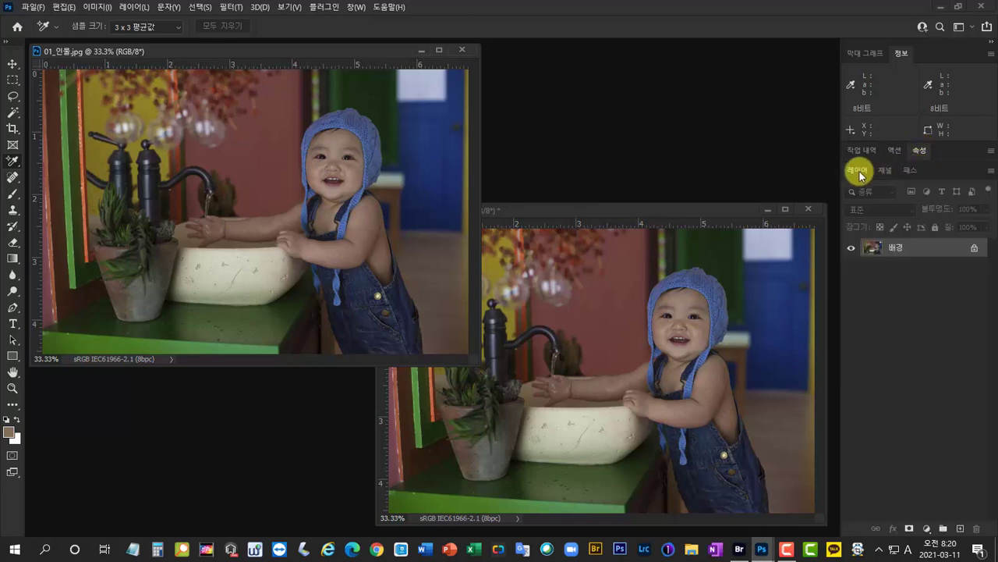
click(926, 528)
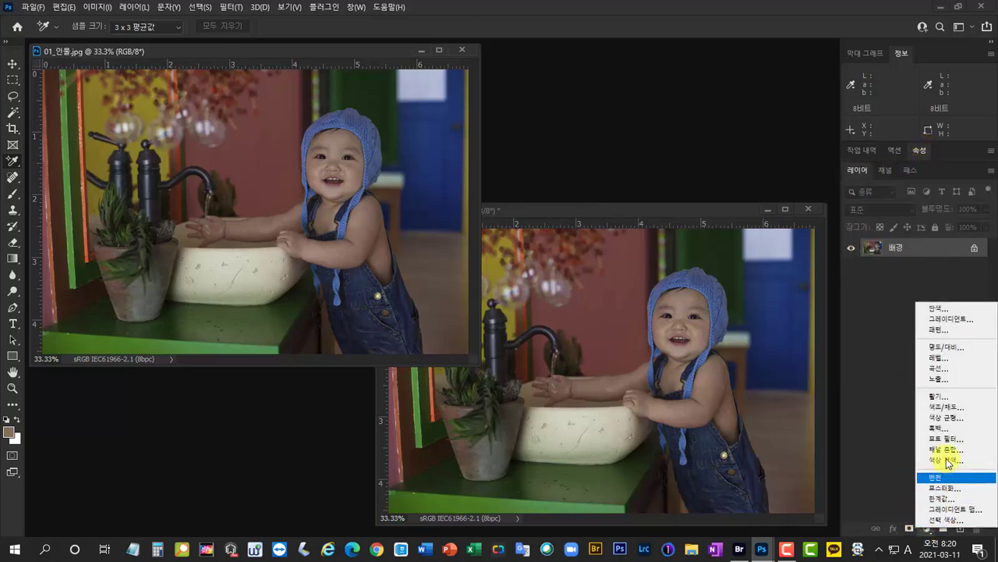
click(953, 359)
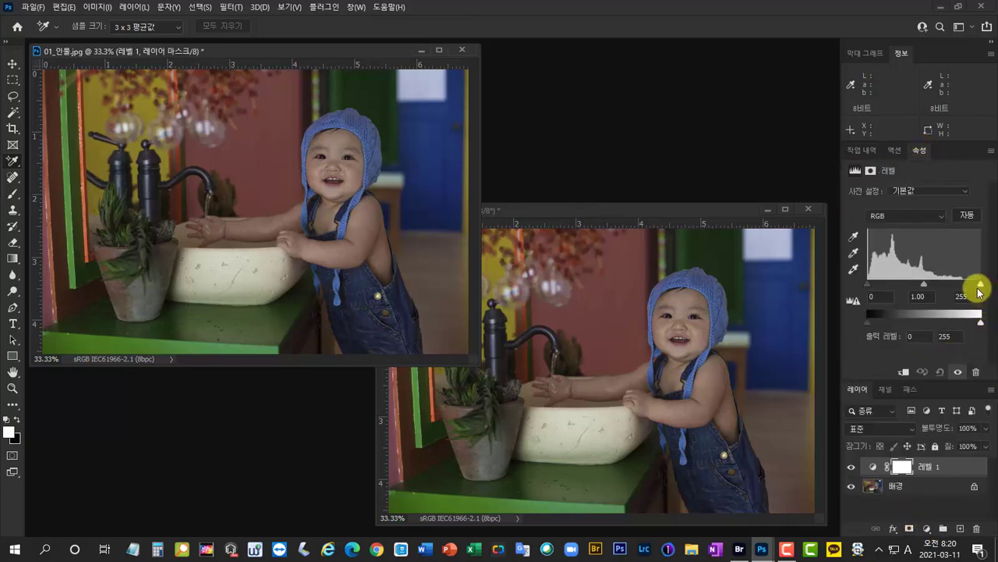
drag(978, 285, 907, 287)
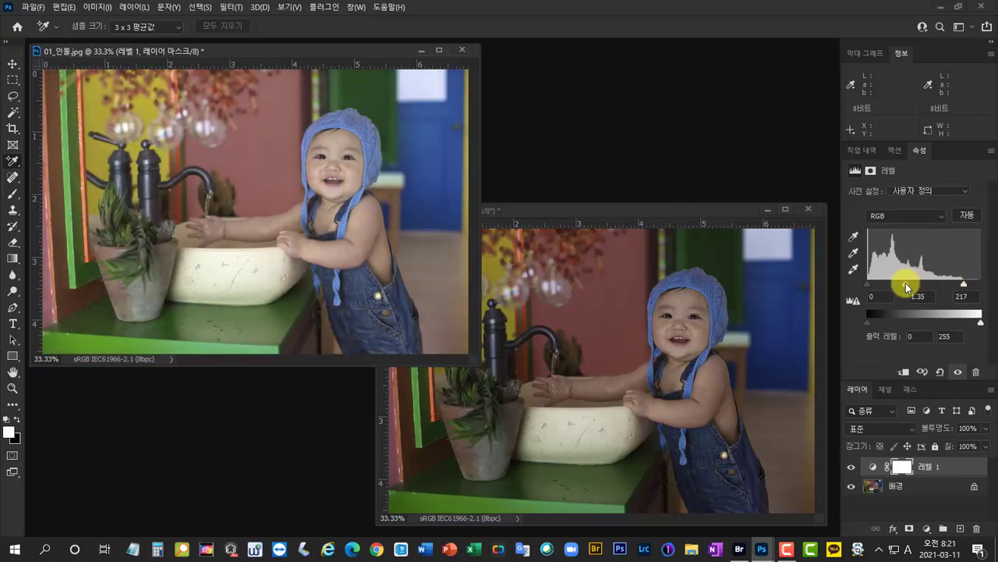
Step: Add a Curves layer above Levels with an S-curve: midtone 128 to 130, highlight 192 to 209, and shadow 57 to 46
click(926, 528)
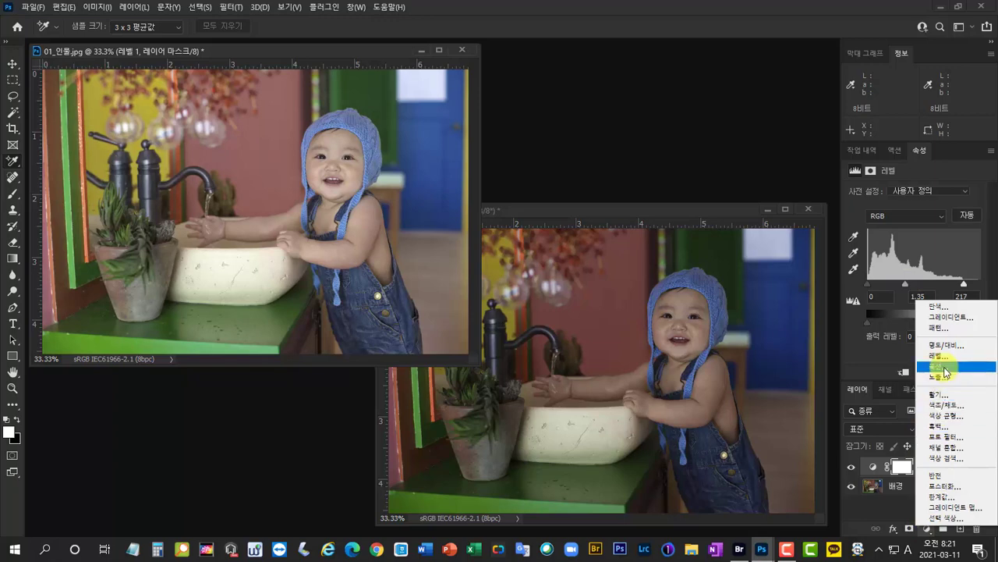
click(942, 366)
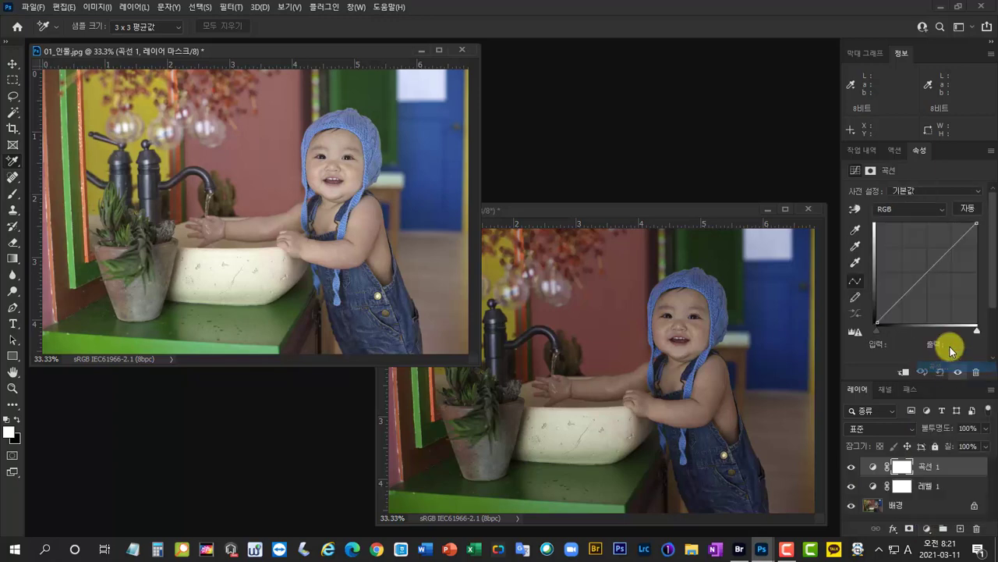
click(926, 271)
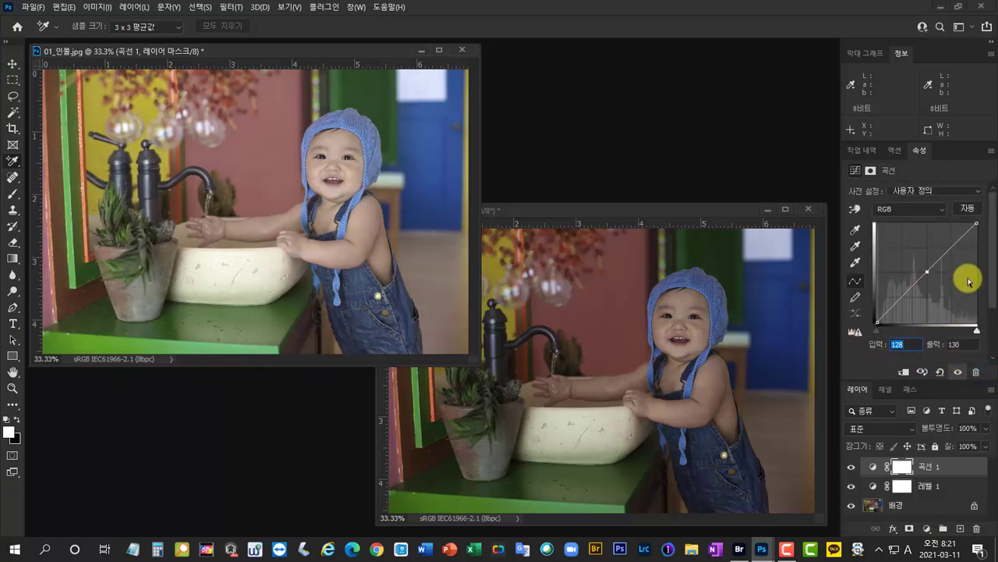
drag(952, 252, 952, 242)
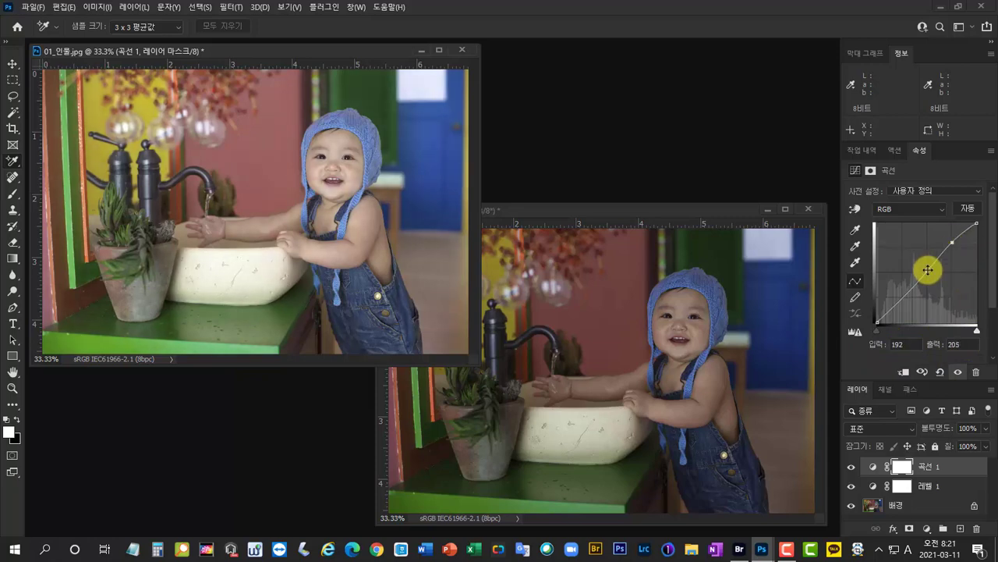
drag(899, 299, 900, 304)
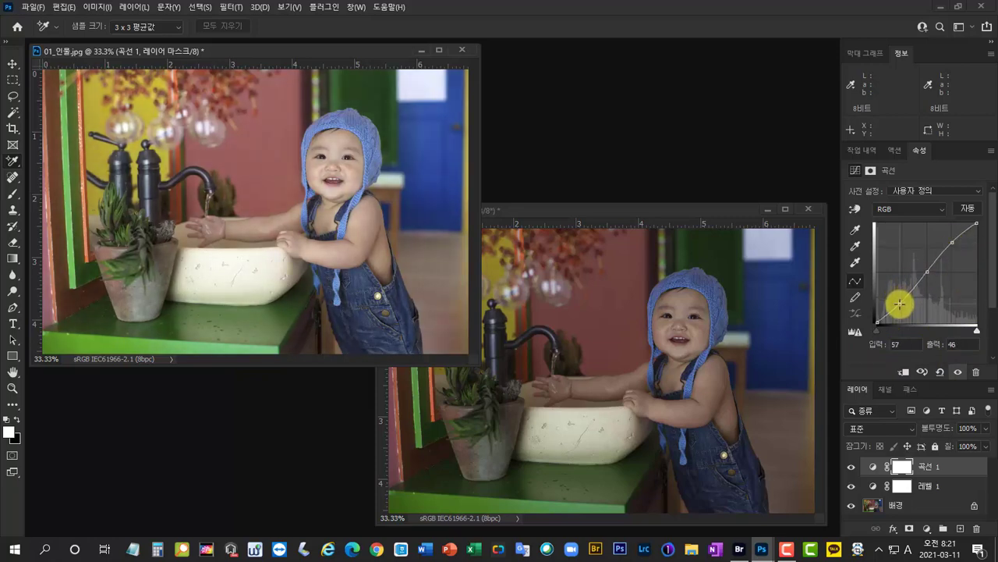
drag(953, 241, 953, 239)
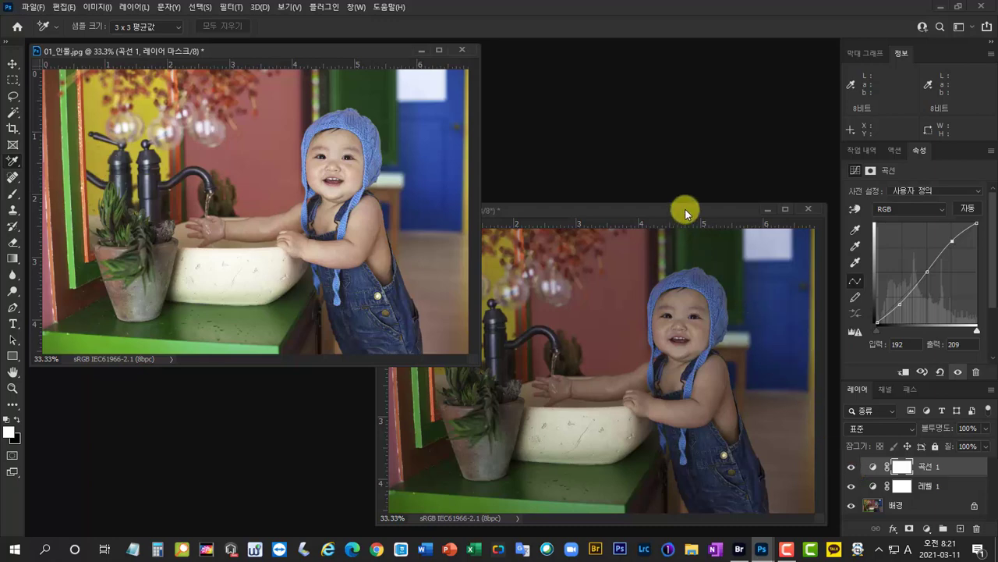
Step: Add a Curves layer to the duplicate, with the midtone point at input 130, output 178 and a shadow point at input 59, output 83
drag(685, 208, 678, 188)
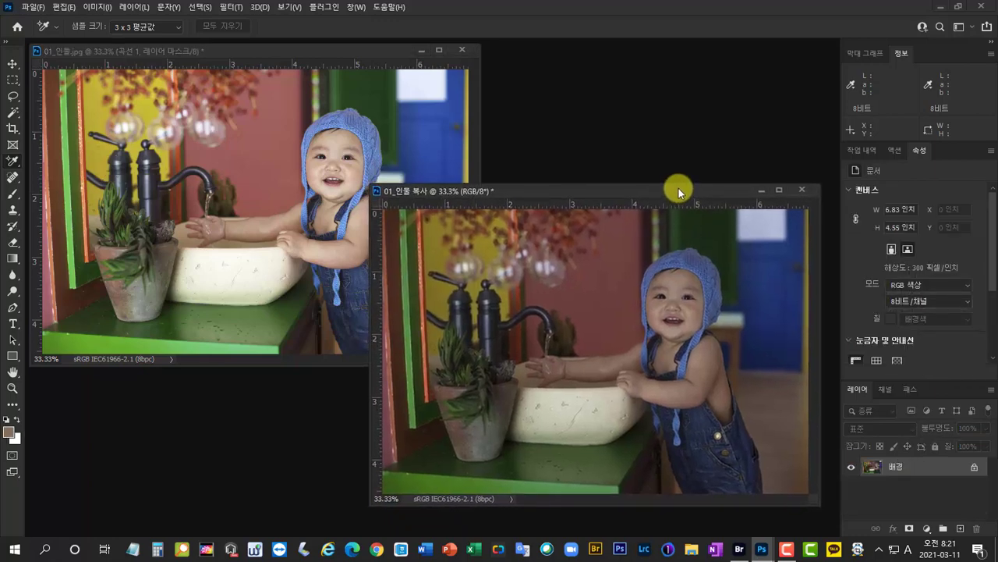
click(928, 529)
click(938, 372)
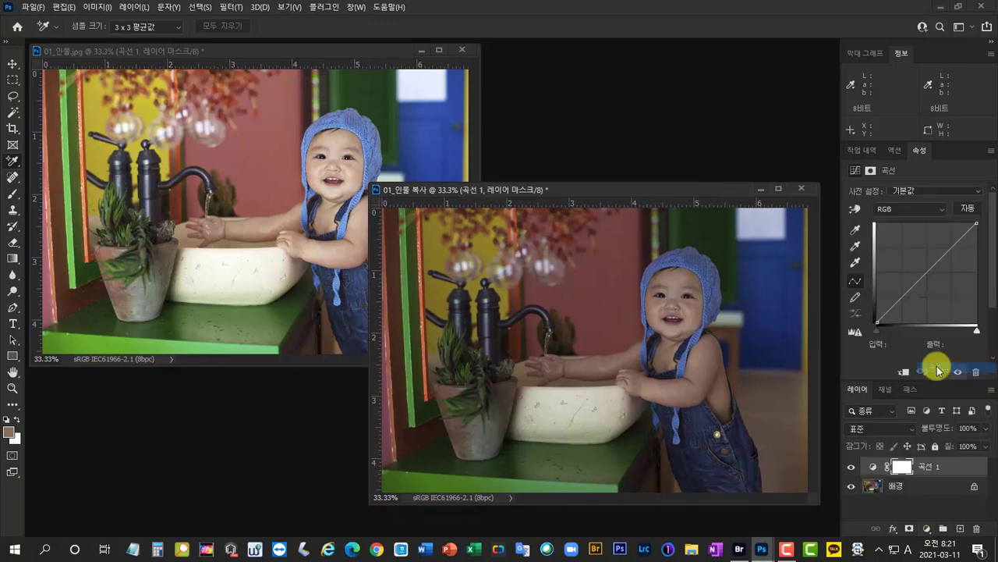
click(928, 266)
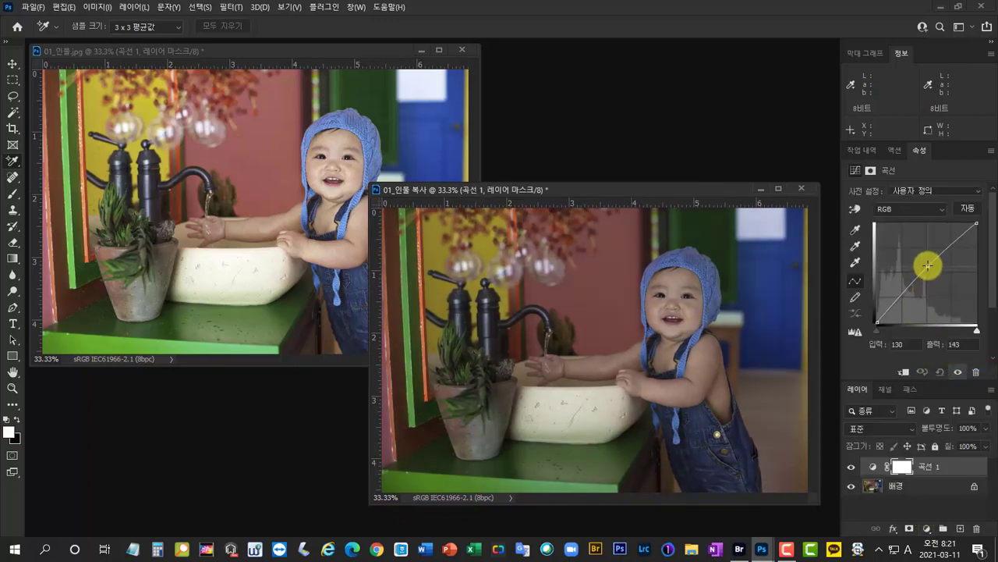
drag(928, 266, 928, 254)
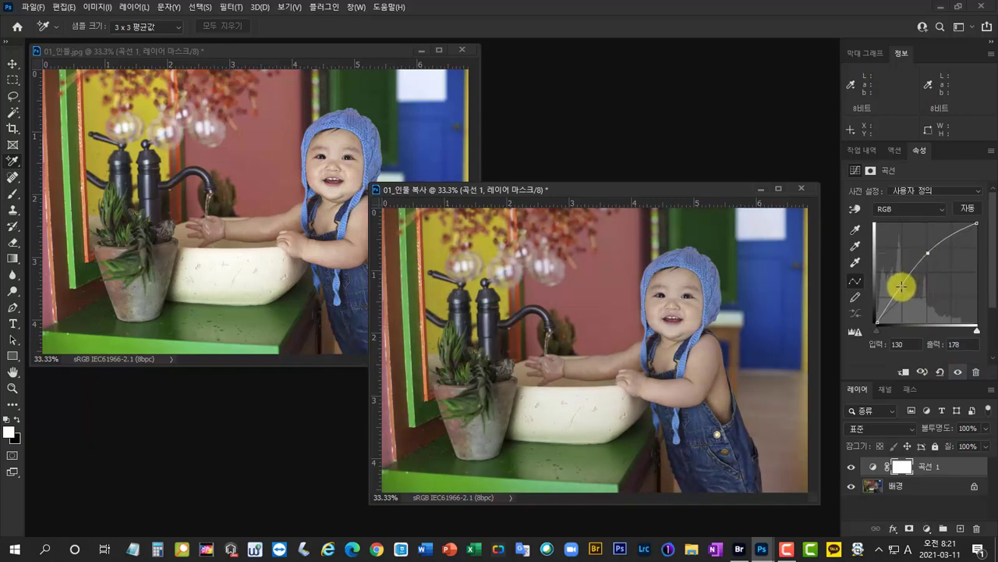
click(901, 288)
drag(900, 289, 900, 289)
click(891, 465)
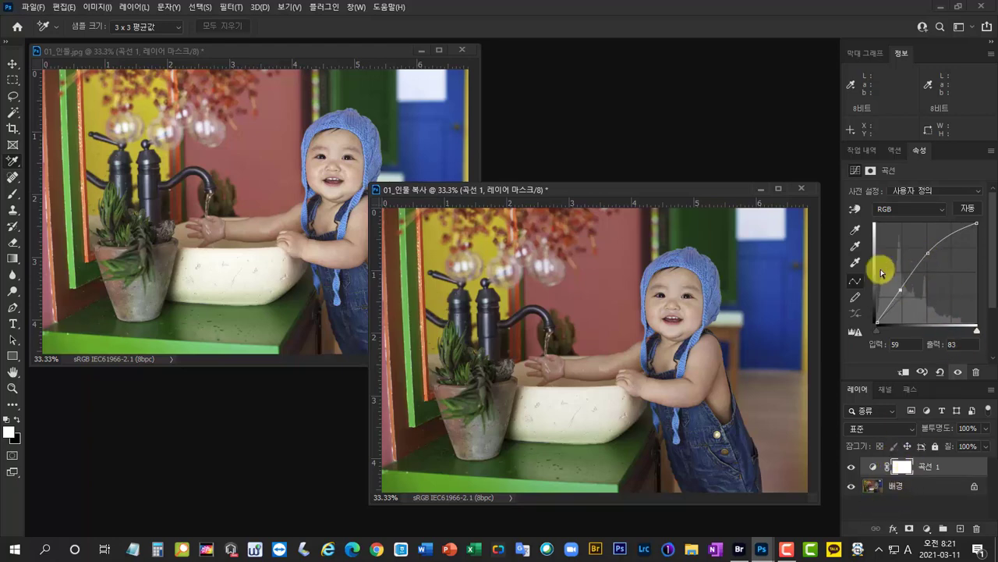
Step: Move the duplicate level with the original, and compare the original with its Curves and Levels layers hidden and shown
drag(684, 189, 701, 55)
click(343, 53)
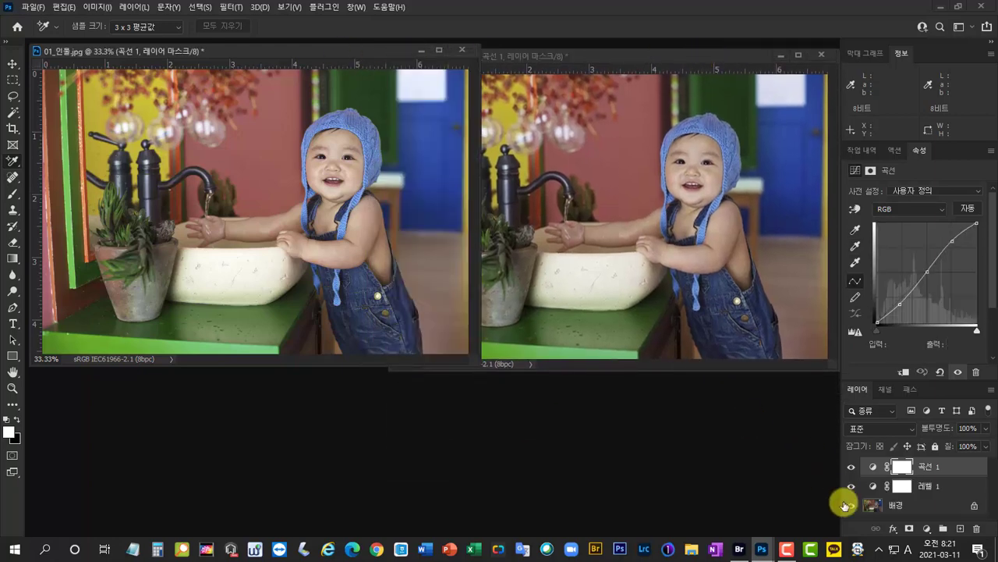
click(851, 467)
click(851, 486)
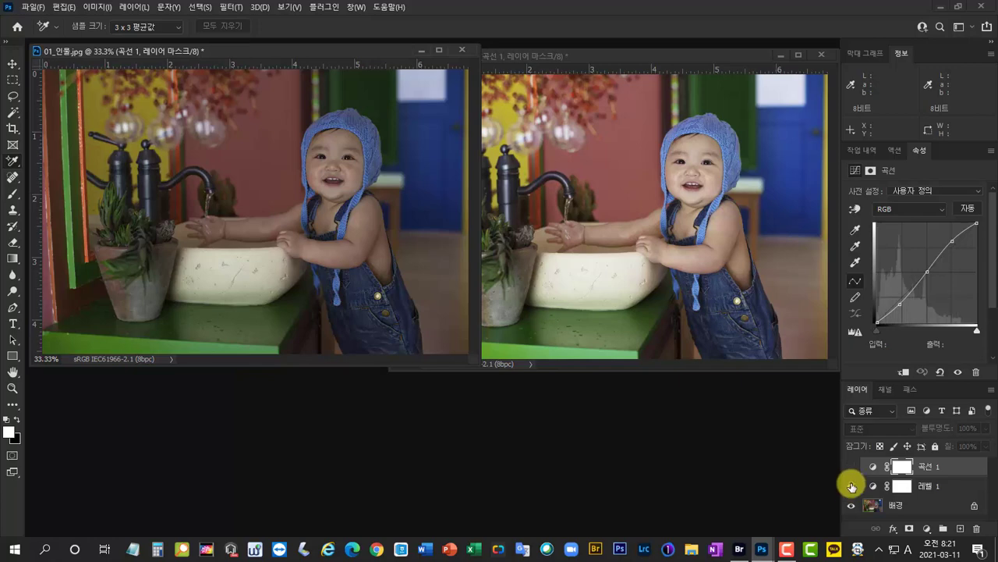
click(851, 486)
click(851, 468)
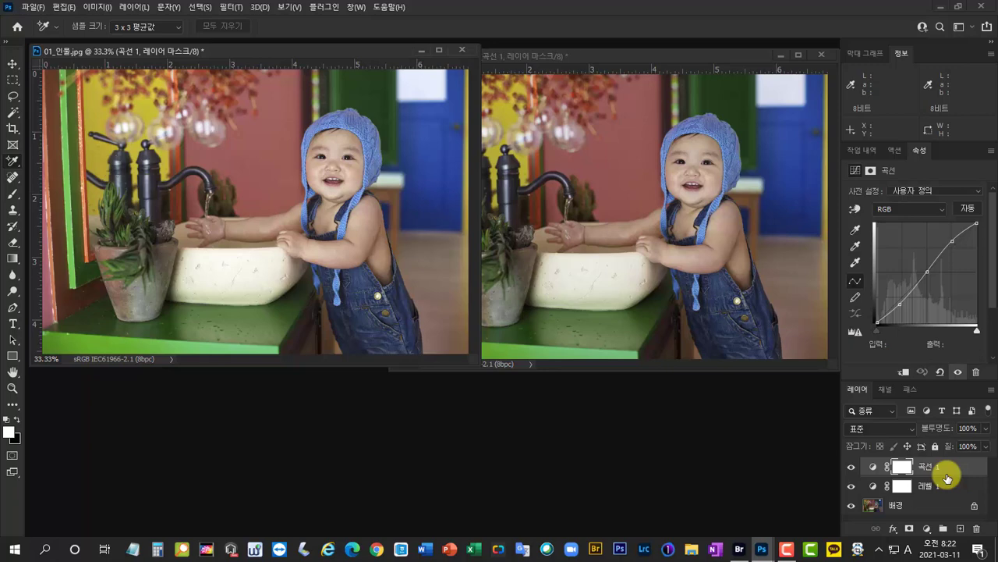
Step: Check the separate effect of the original's Levels and Curves layers by switching their visibility off and on again
click(852, 467)
click(939, 490)
click(852, 468)
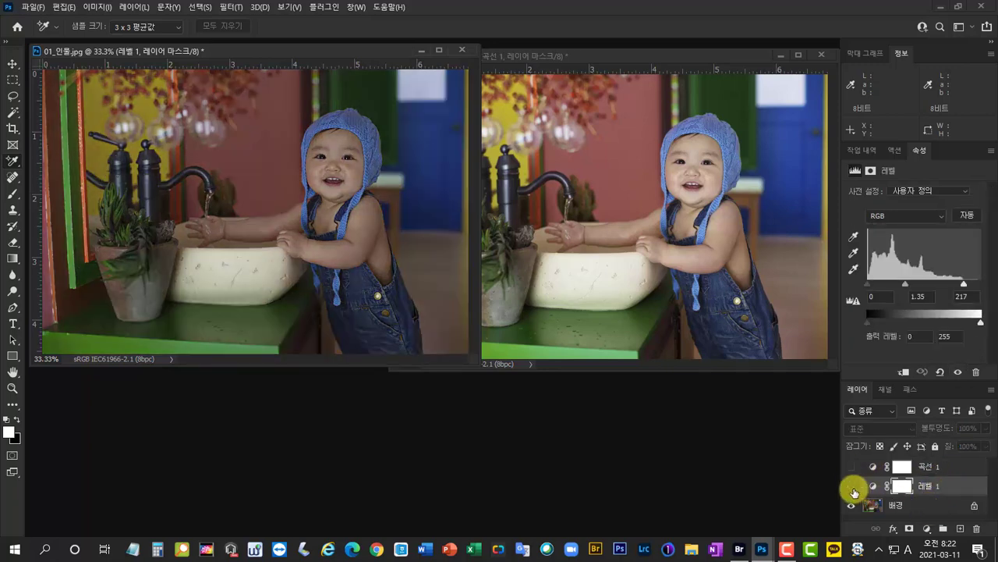
click(853, 468)
click(852, 468)
click(853, 468)
click(951, 466)
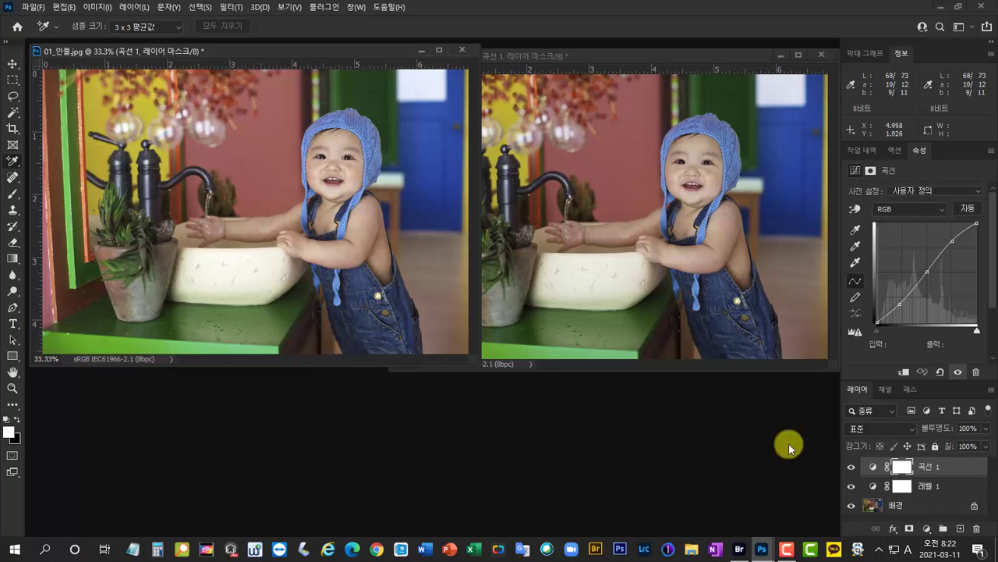
Step: Set the original's Levels midtone to 1.26, and strengthen its S-curve by raising the highlight point and lowering the shadow point to output 40
click(926, 484)
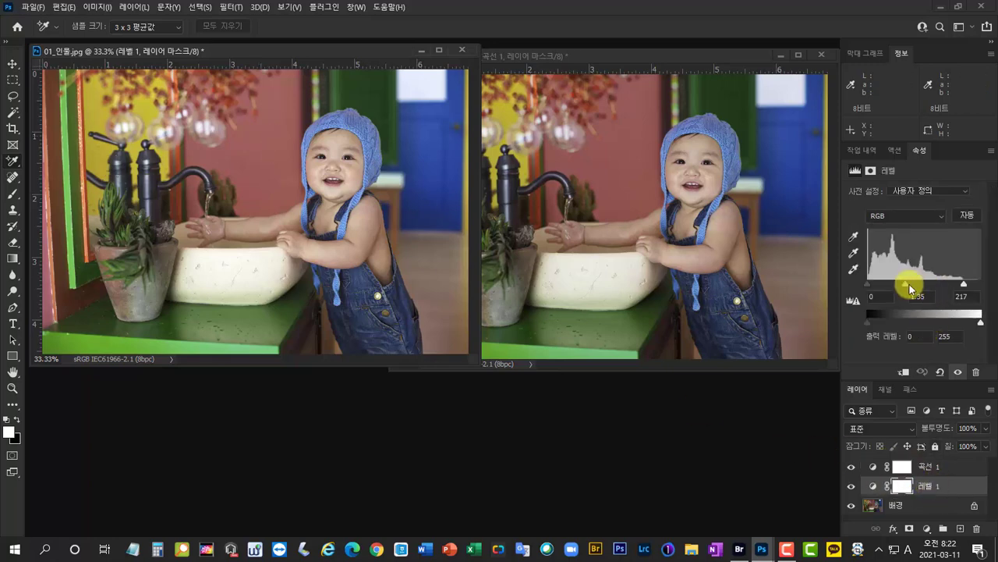
drag(907, 284, 908, 287)
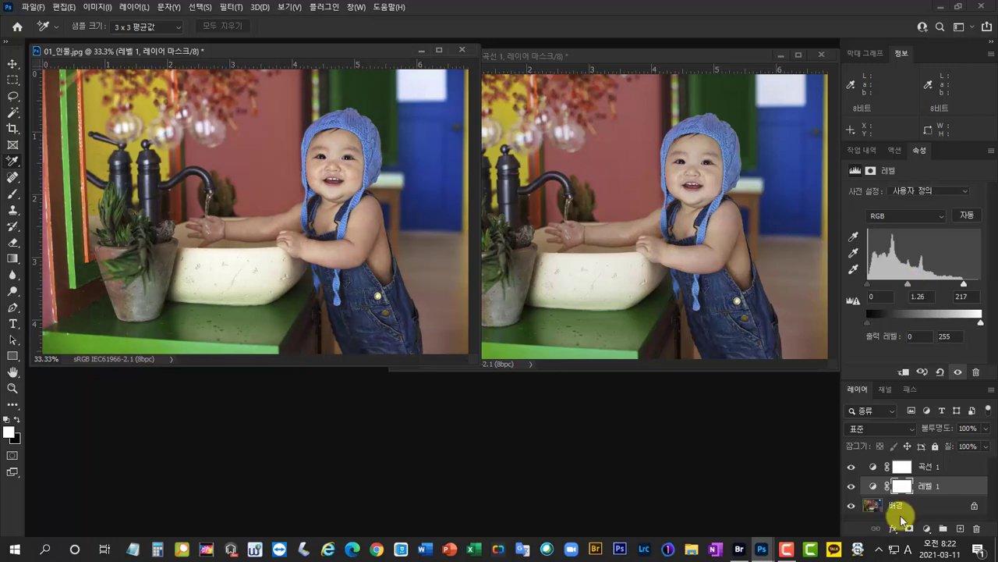
click(958, 469)
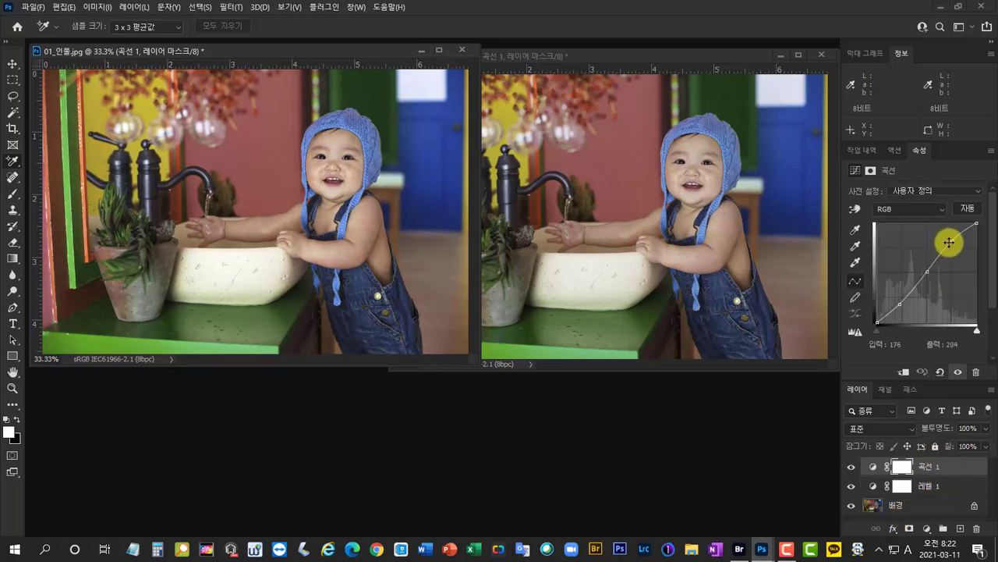
click(901, 305)
drag(900, 305, 900, 306)
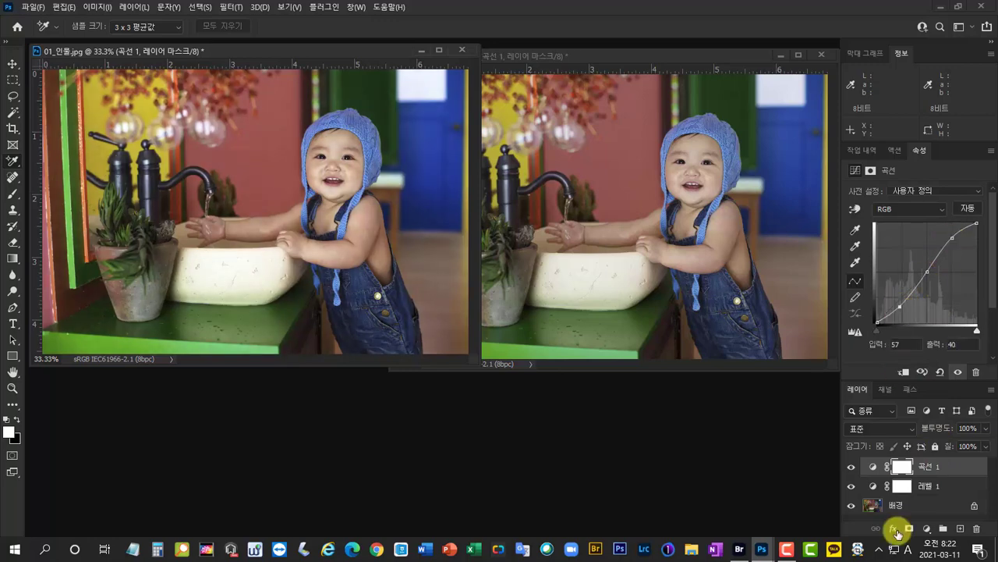
Step: Raise the midtone point of the duplicate's Curves layer to input 130, output 188
click(701, 52)
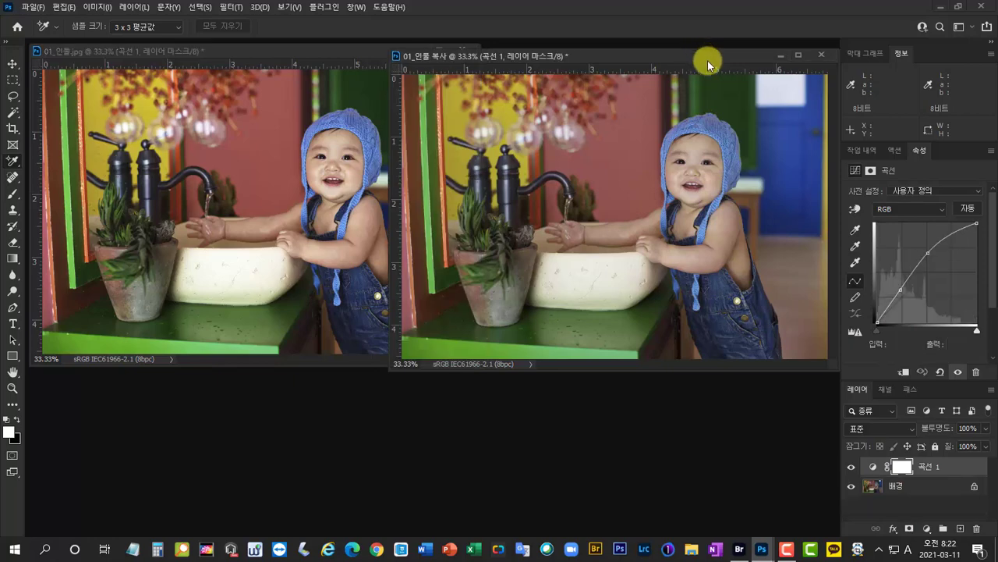
drag(722, 61, 721, 62)
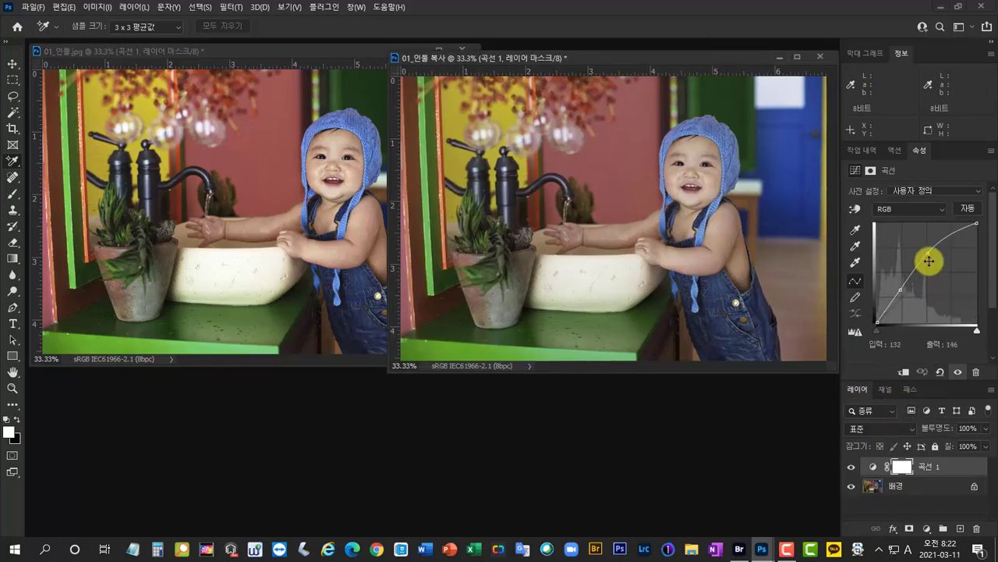
drag(929, 255, 928, 249)
drag(928, 250, 929, 249)
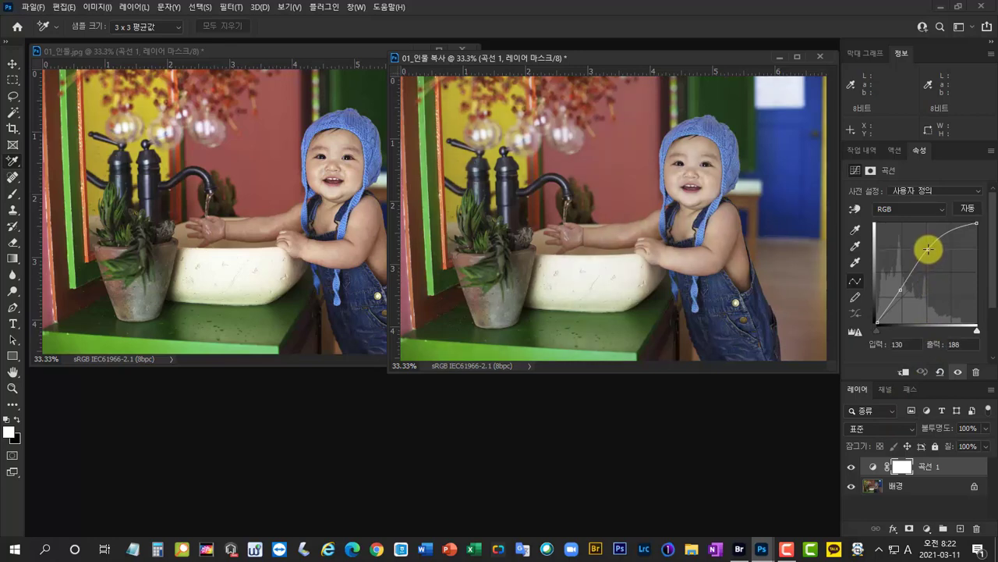
Step: Raise the duplicate's shadow curve point to input 61, output 90, and lower its midtone point to input 128, output 182
drag(901, 290, 901, 289)
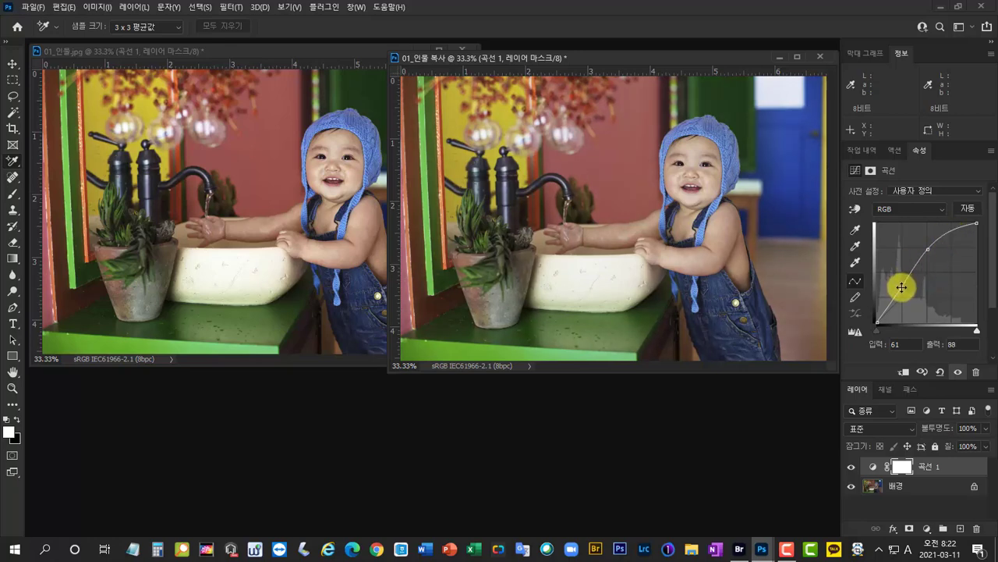
drag(900, 289, 901, 287)
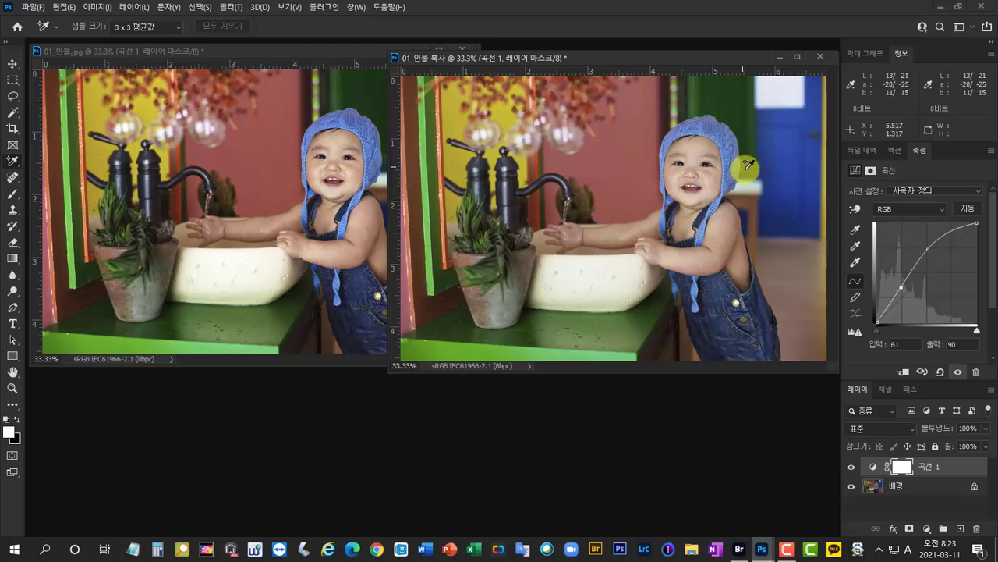
drag(925, 249, 925, 251)
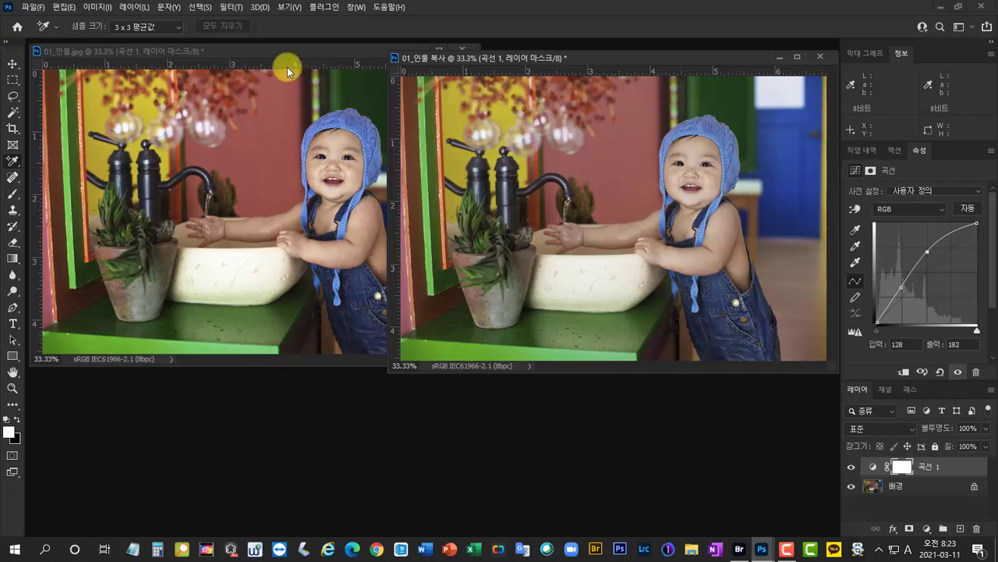
Step: Bring the original portrait in front, level with the duplicate, and show its Levels layer settings
drag(290, 54, 291, 60)
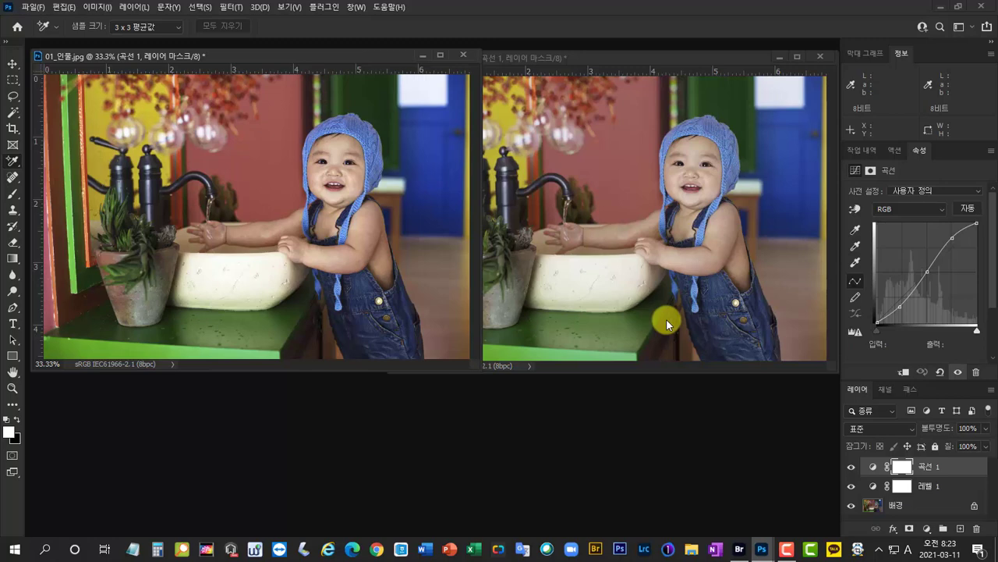
click(958, 488)
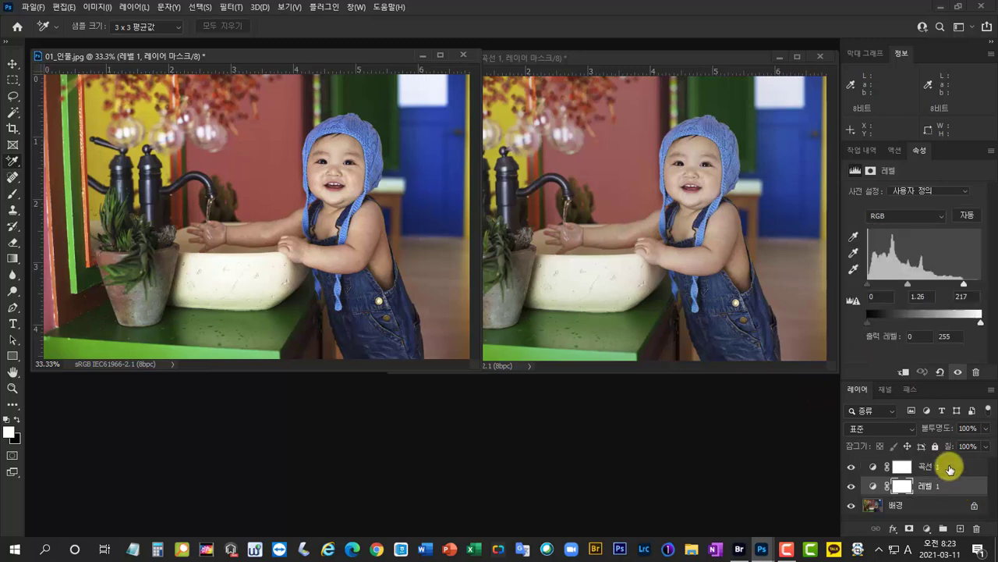
Step: Add a Vibrance adjustment layer above the original's Curves layer and set its vibrance to +12
click(948, 468)
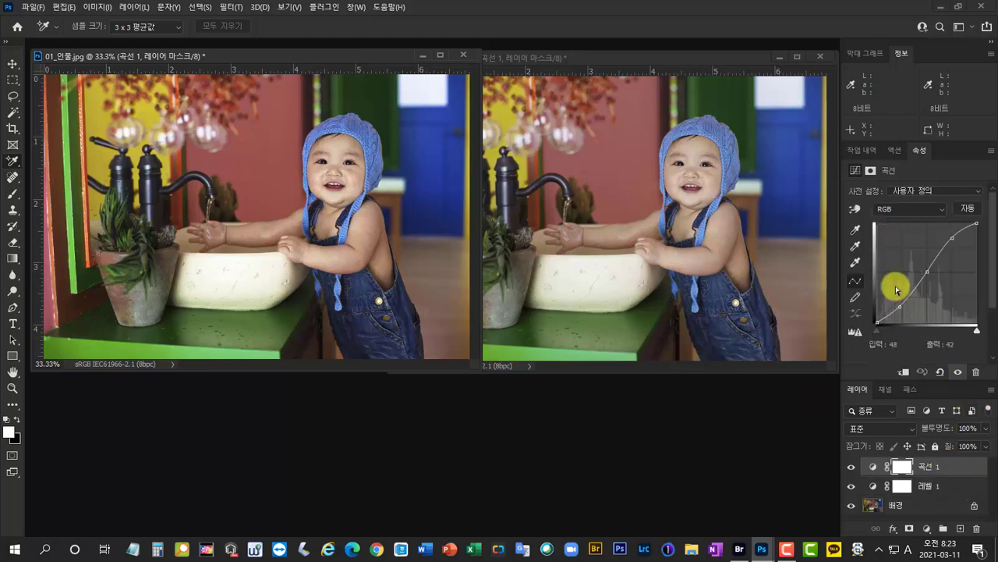
double_click(920, 151)
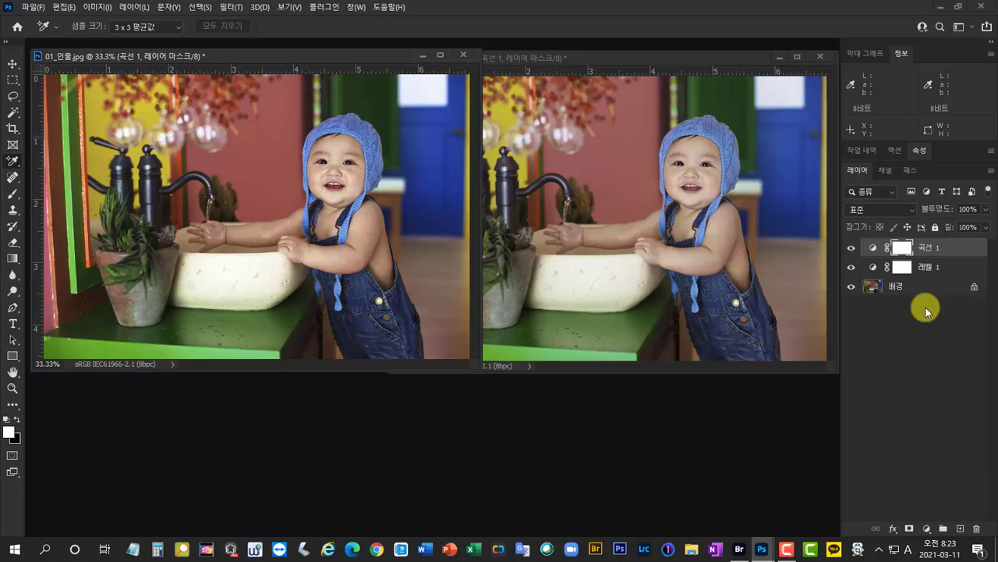
click(927, 528)
click(945, 398)
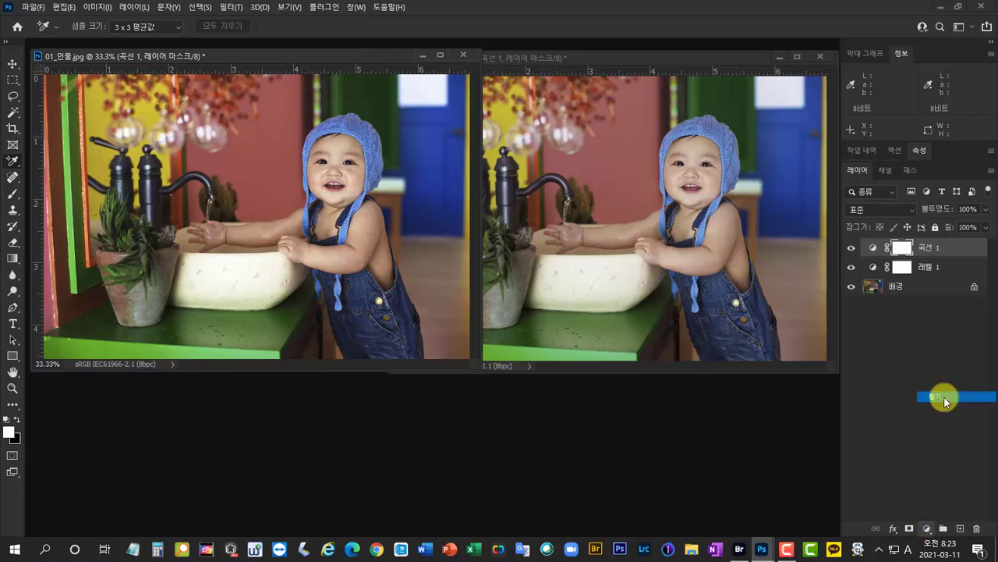
Step: Add a Color Balance layer on top of the original and shift its midtones slightly toward yellow
click(927, 528)
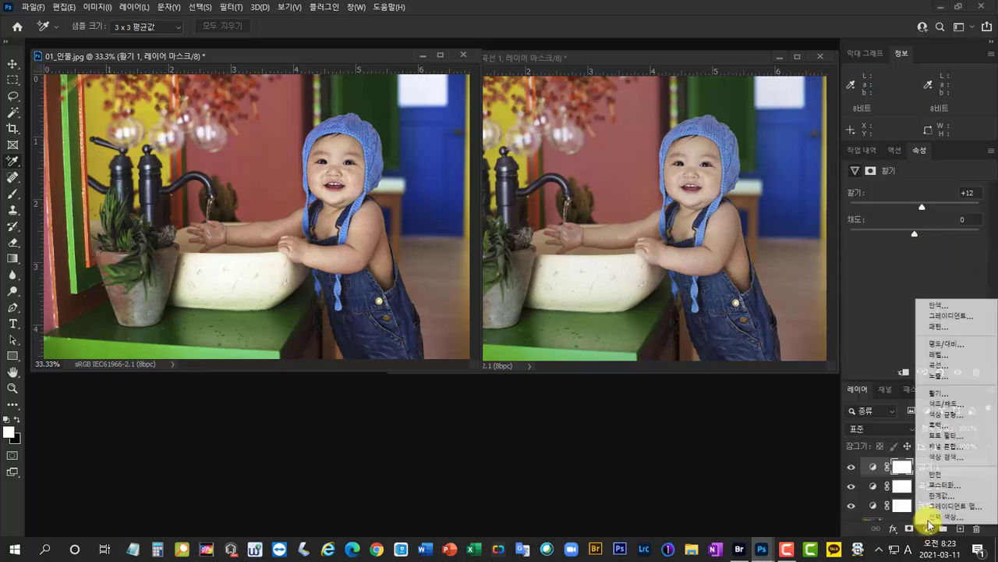
click(962, 421)
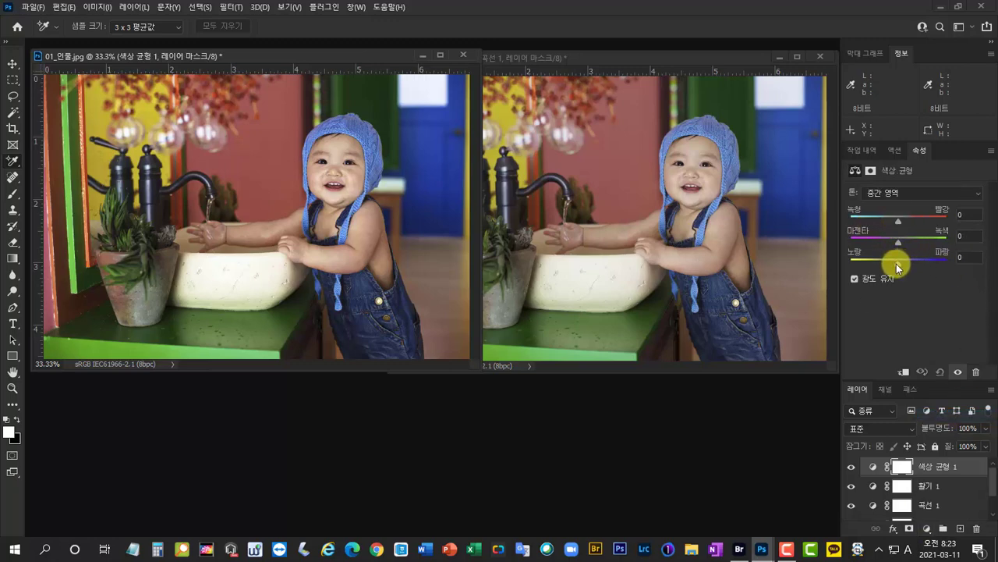
drag(896, 263, 893, 264)
Step: Review the original's adjustment stack layer by layer, covering Levels, Curves, Vibrance and Color Balance
double_click(916, 152)
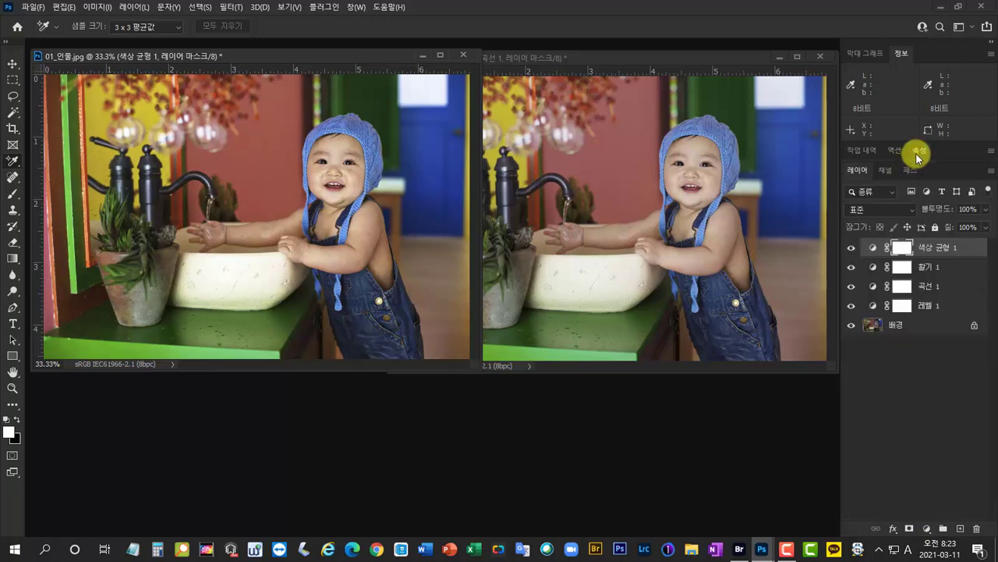
click(929, 313)
click(940, 286)
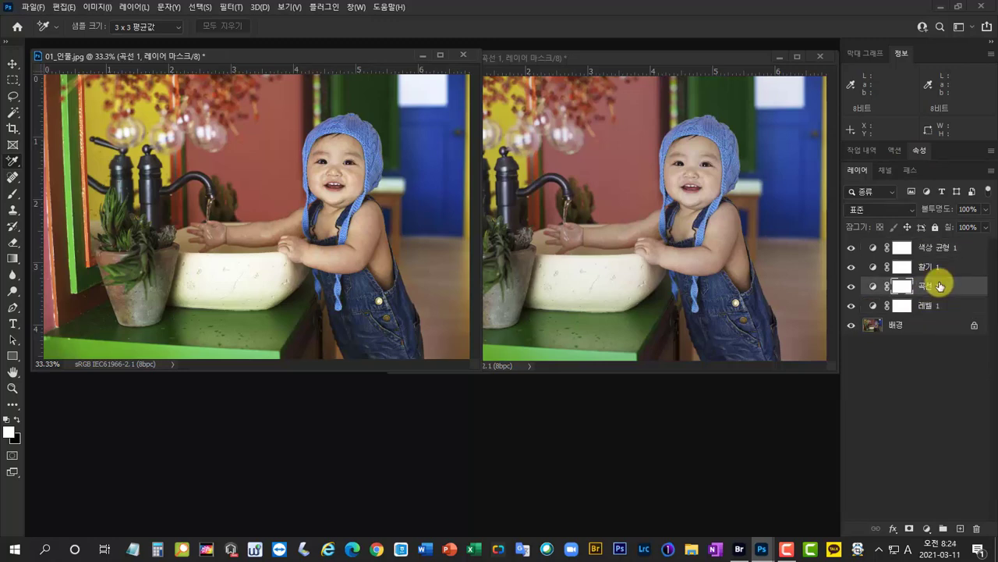
click(951, 271)
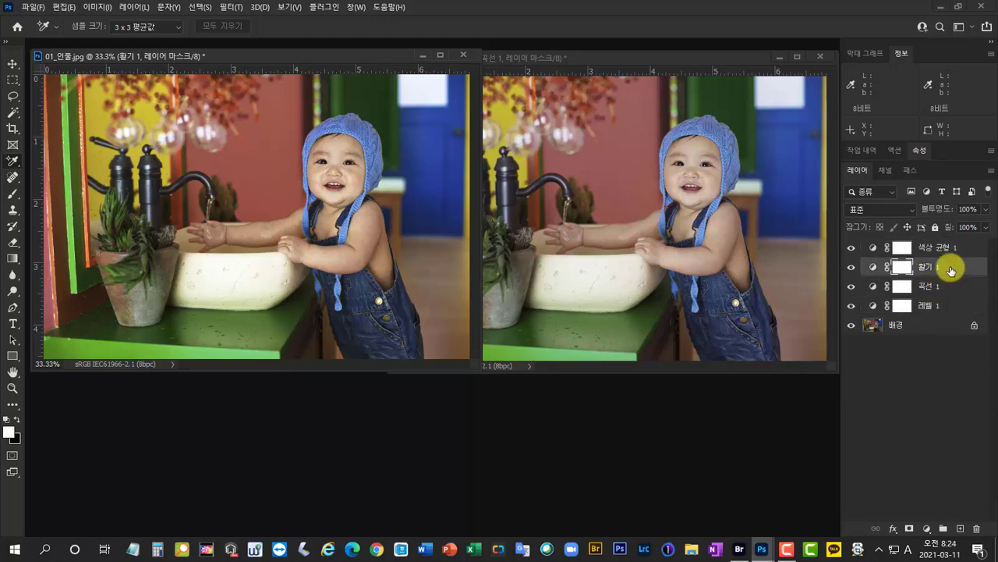
click(967, 248)
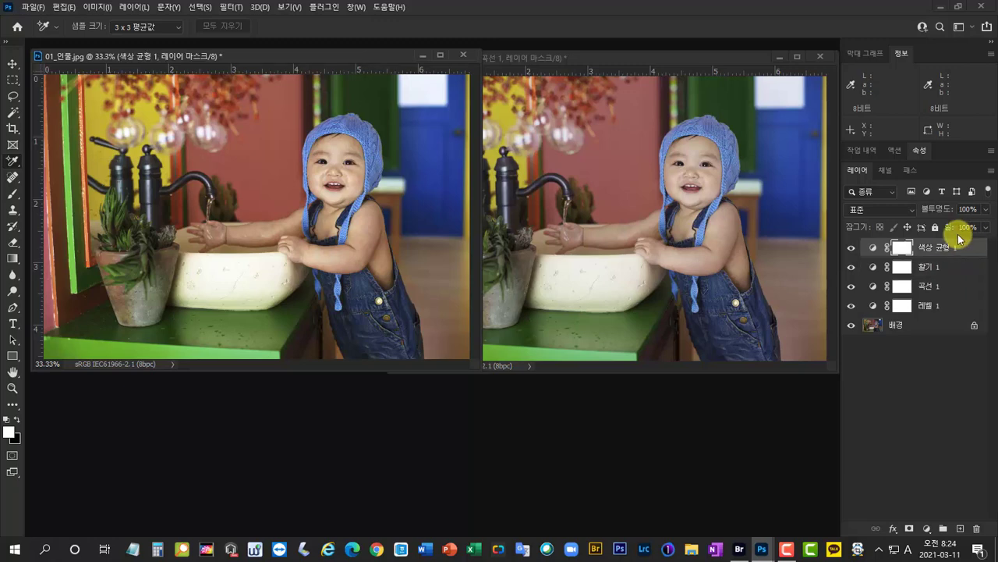
Step: Bring the duplicate portrait to the front, add a Vibrance layer above its Curves layer, and raise the vibrance slightly
drag(699, 61, 698, 76)
click(938, 529)
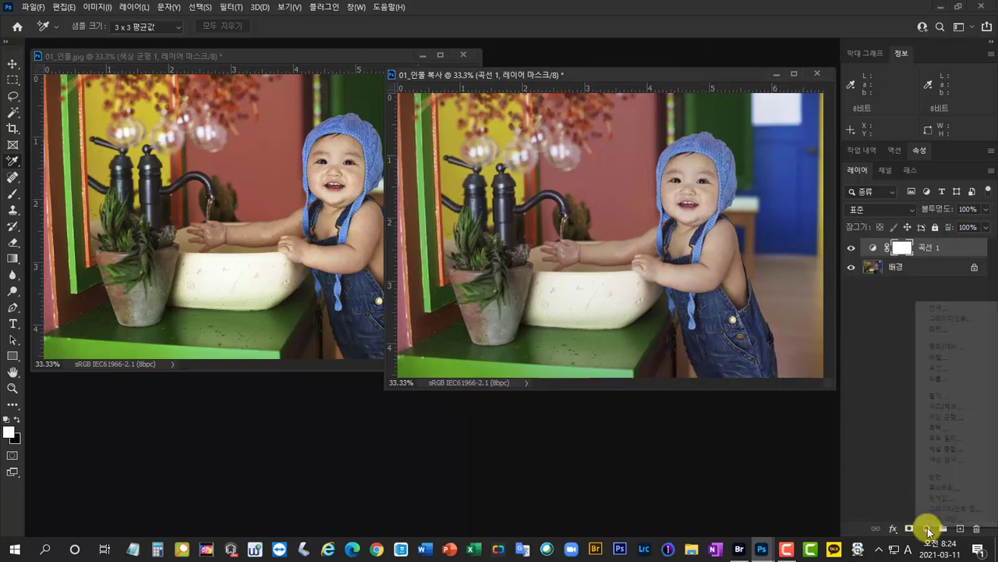
click(948, 398)
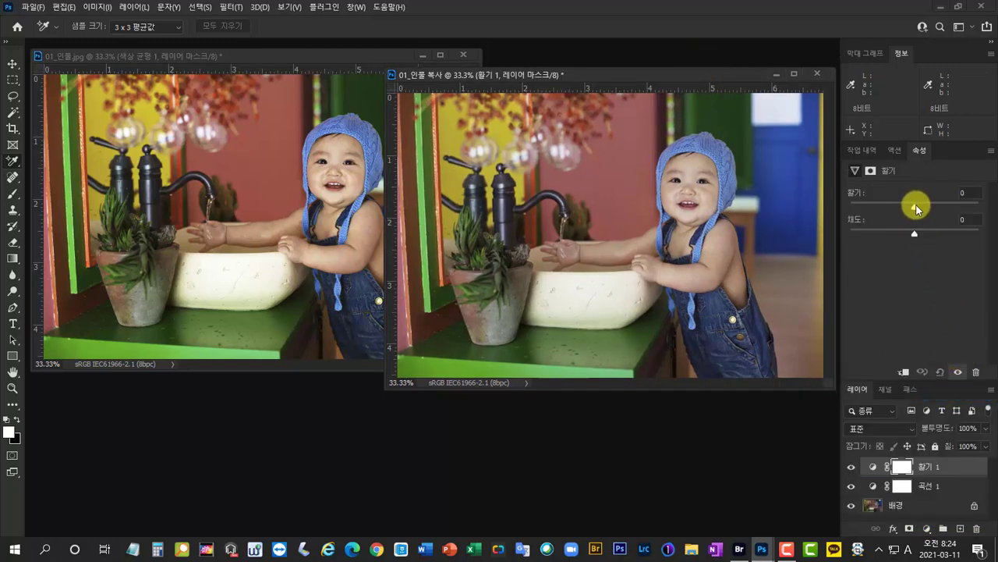
drag(914, 207, 922, 208)
Step: Examine the red and green channel curves of the duplicate's Curves layer
click(923, 488)
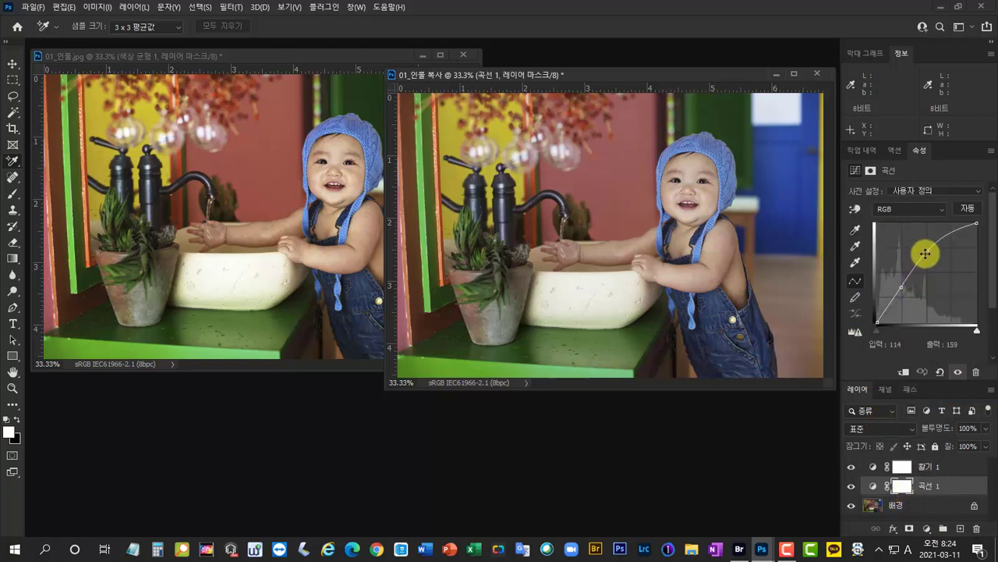
drag(925, 254, 933, 217)
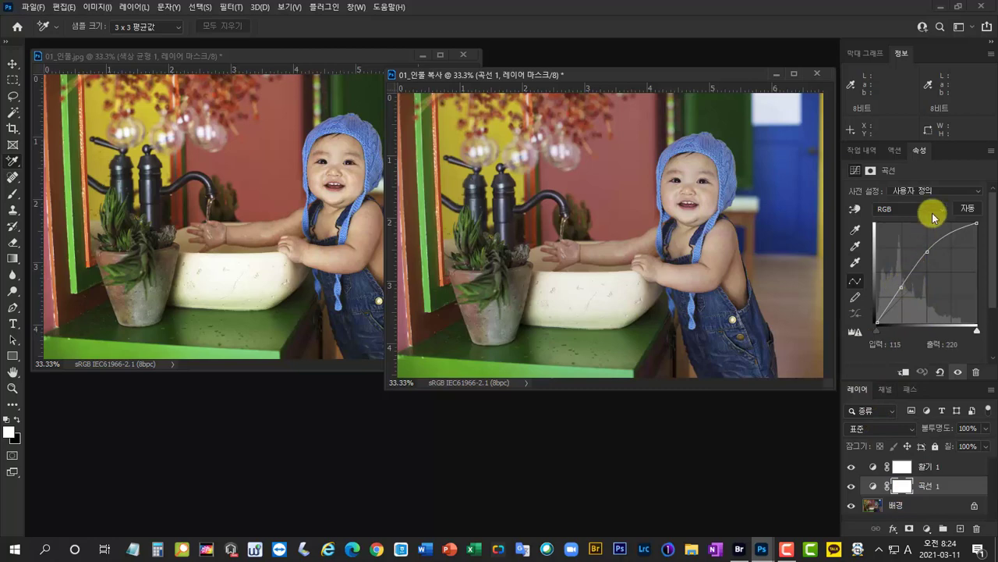
click(932, 209)
click(932, 225)
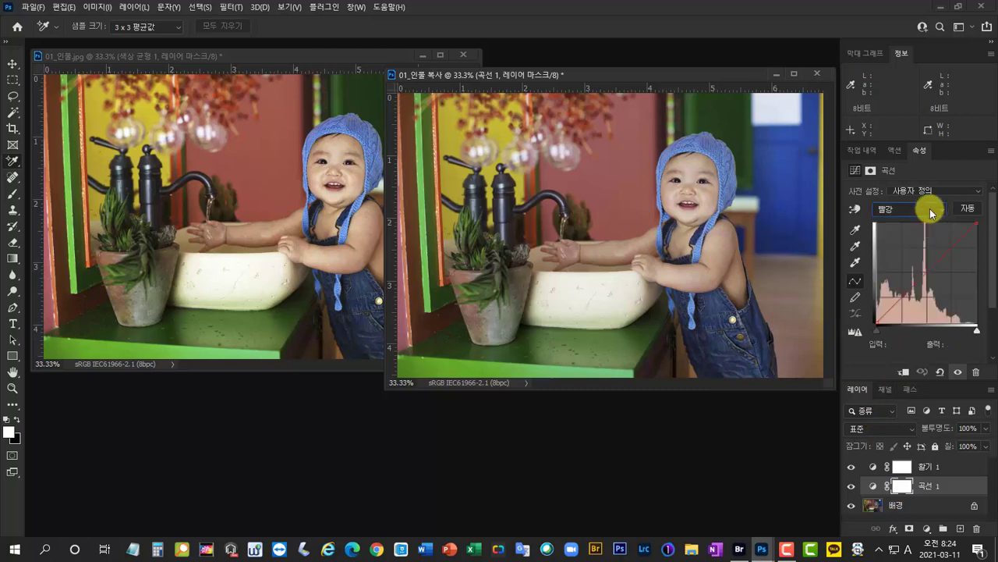
click(930, 213)
click(931, 242)
Step: Try lowering the midtone of the duplicate's blue channel curve to input 128, output 98, and return to the RGB curve
click(927, 210)
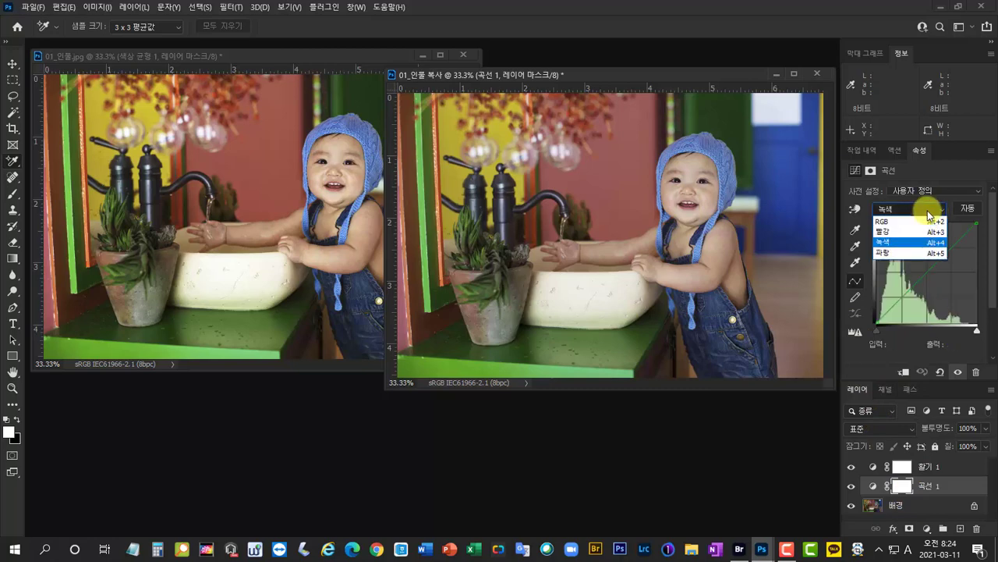
click(920, 252)
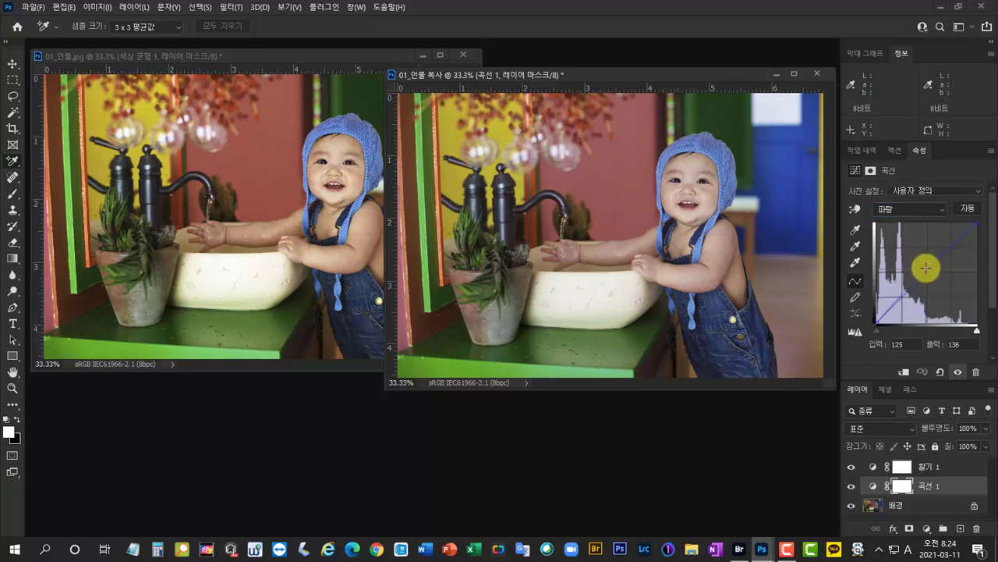
drag(925, 270, 925, 275)
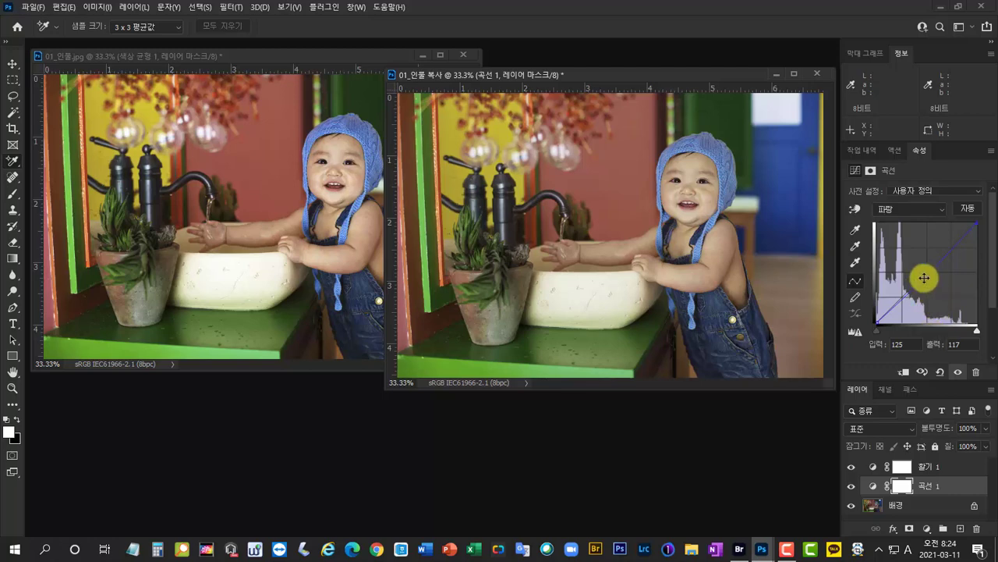
drag(923, 277, 926, 286)
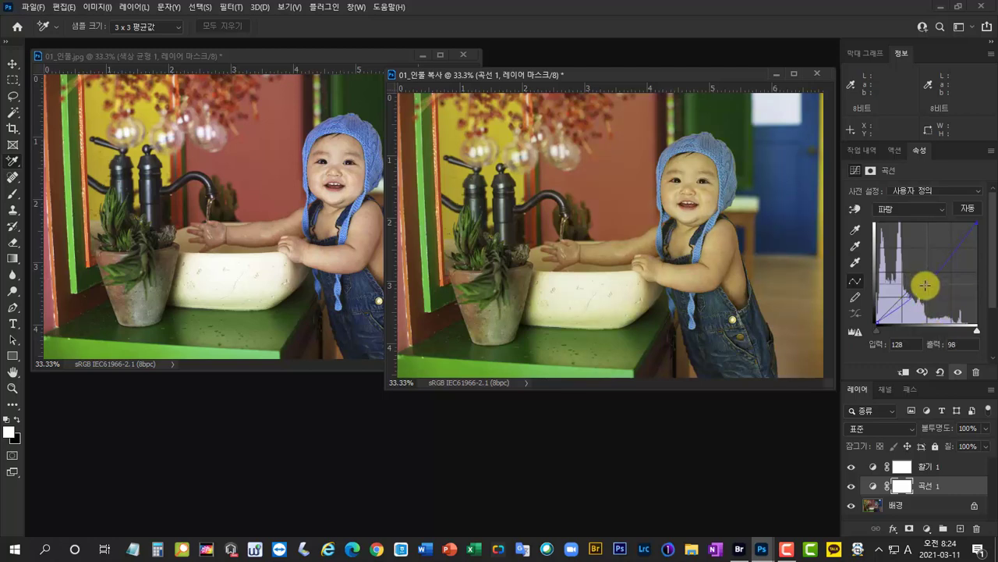
click(920, 209)
click(924, 223)
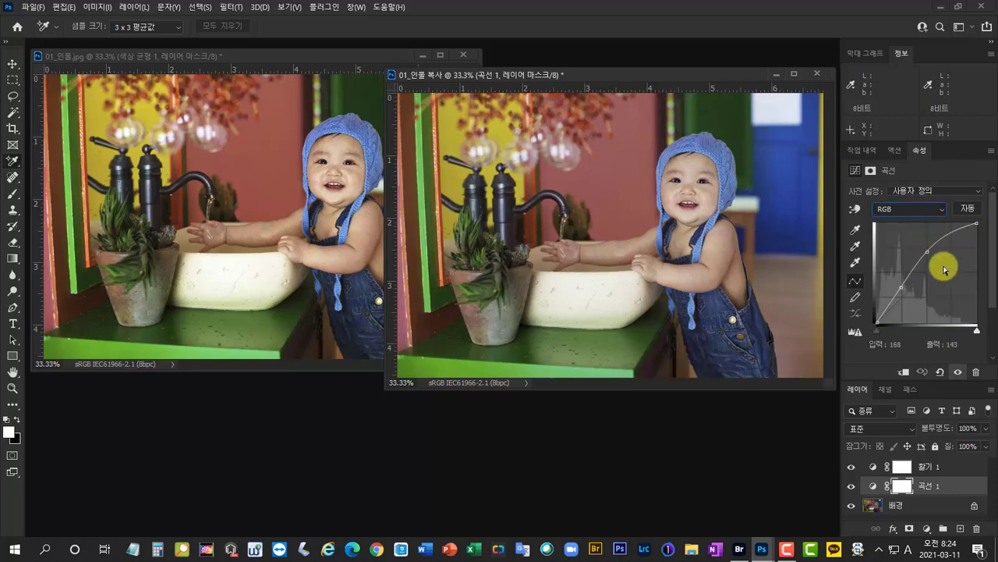